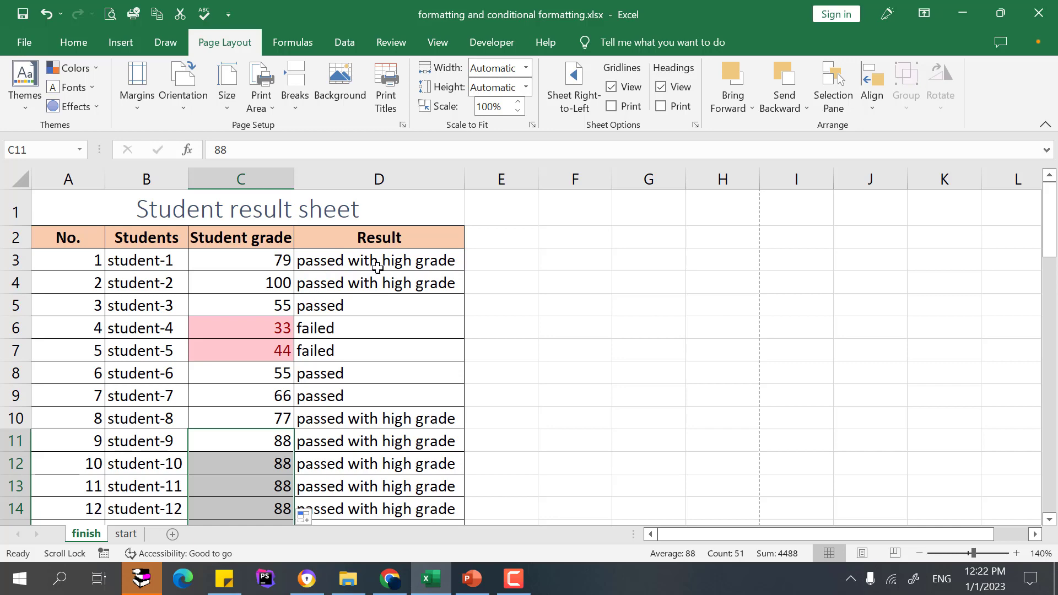
# Select the student rows A11:D61 and review both pages of the sheet in the print preview.
pyautogui.click(125, 458)
pyautogui.moveTo(76, 444); pyautogui.dragTo(406, 464)
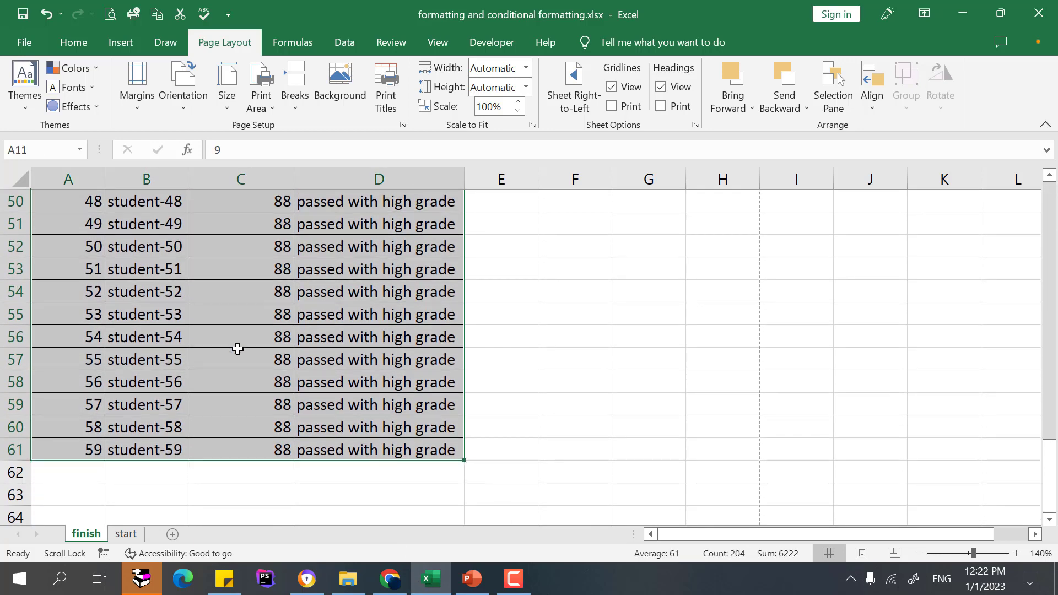
pyautogui.click(110, 13)
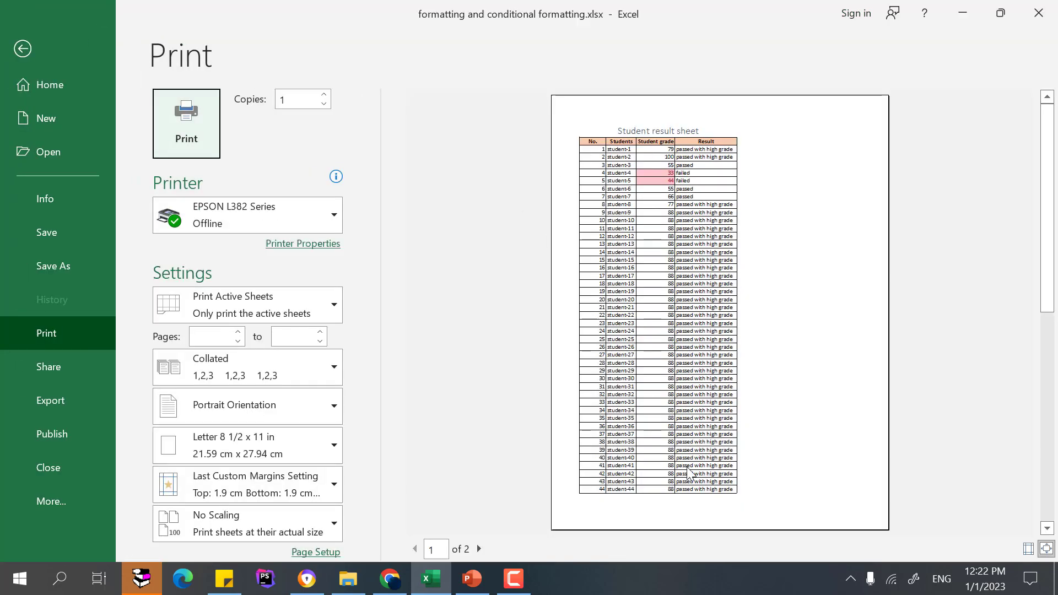
pyautogui.click(479, 549)
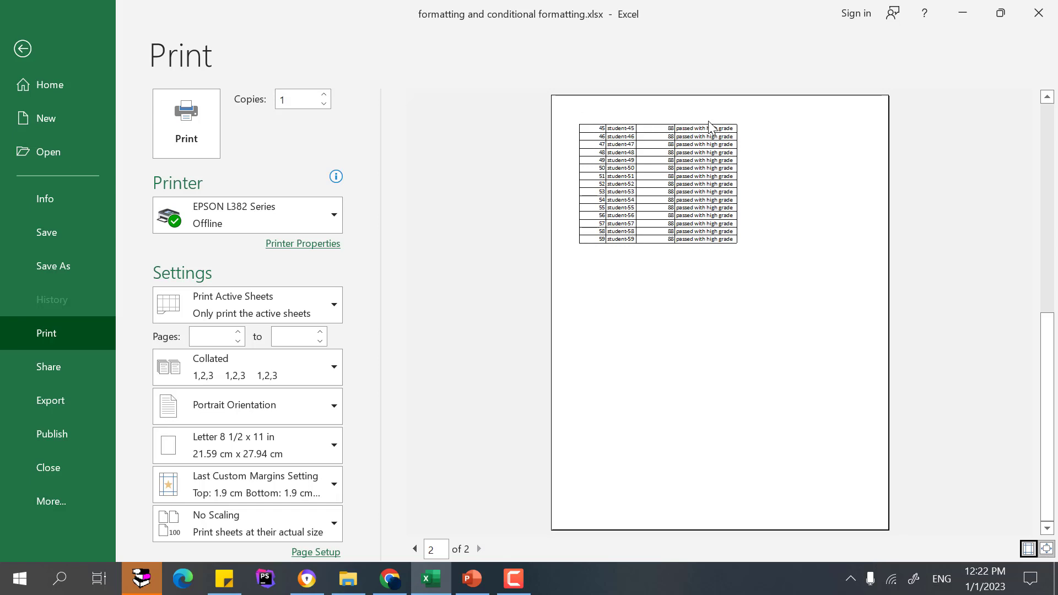
pyautogui.click(25, 51)
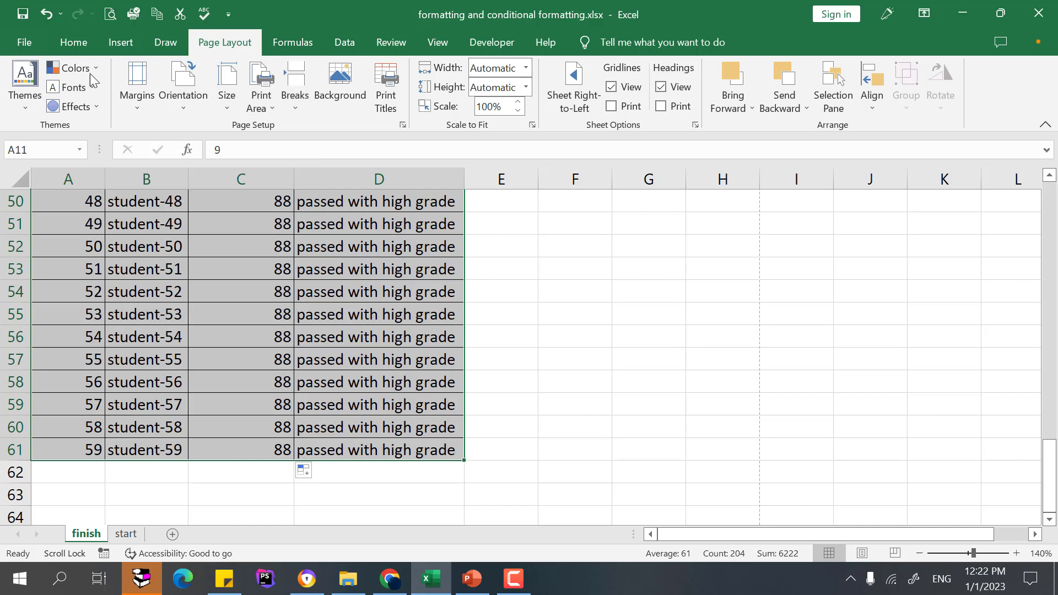
# Set rows 1 to 2, the title and header rows, to repeat at the top of every printed page.
pyautogui.scroll(2, 274, 357)
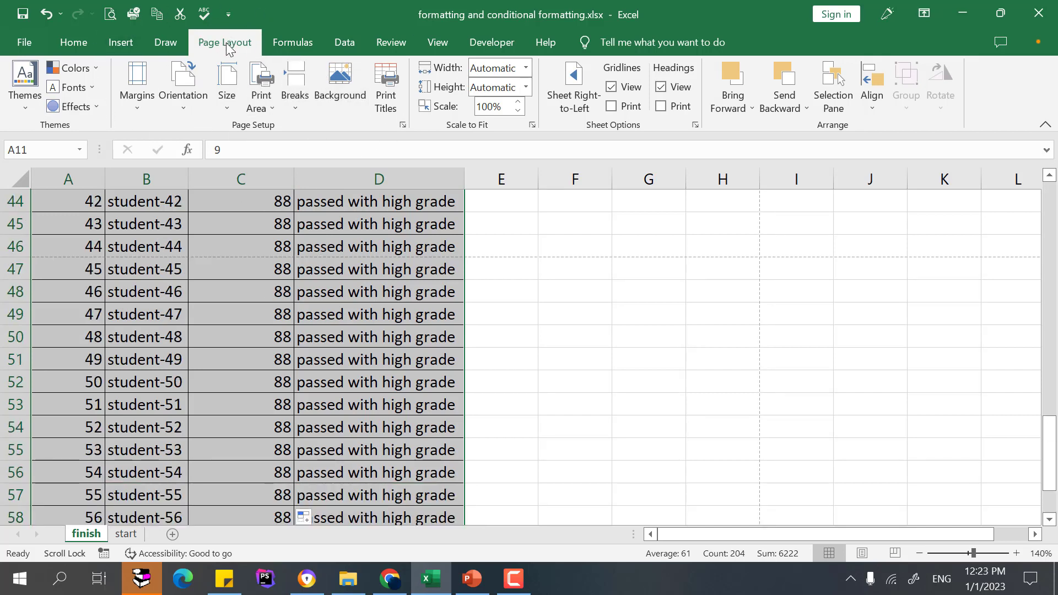
pyautogui.click(404, 124)
pyautogui.click(686, 88)
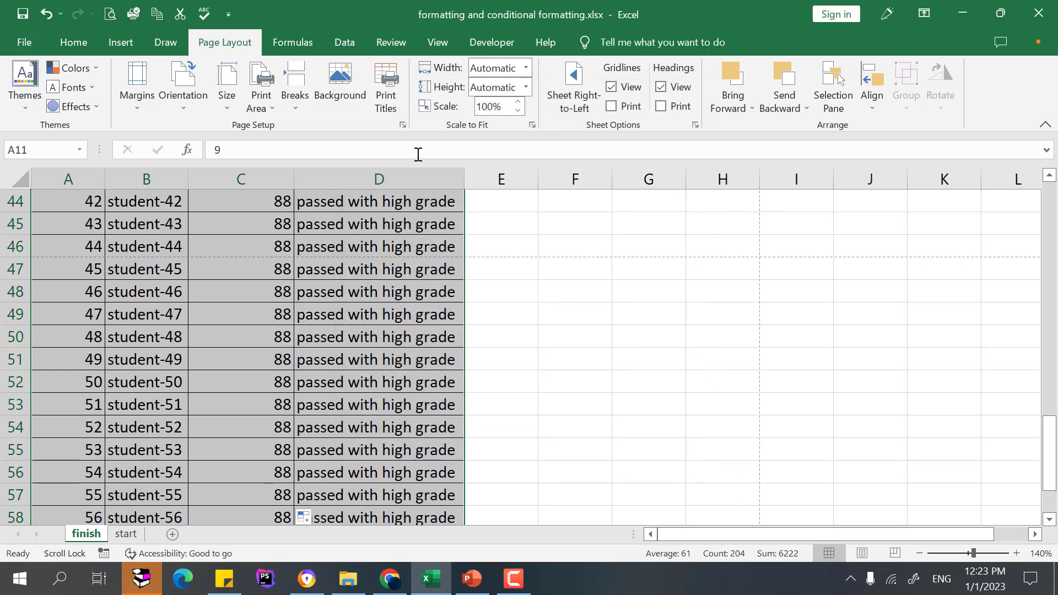
pyautogui.click(403, 125)
pyautogui.moveTo(483, 95); pyautogui.dragTo(263, 80)
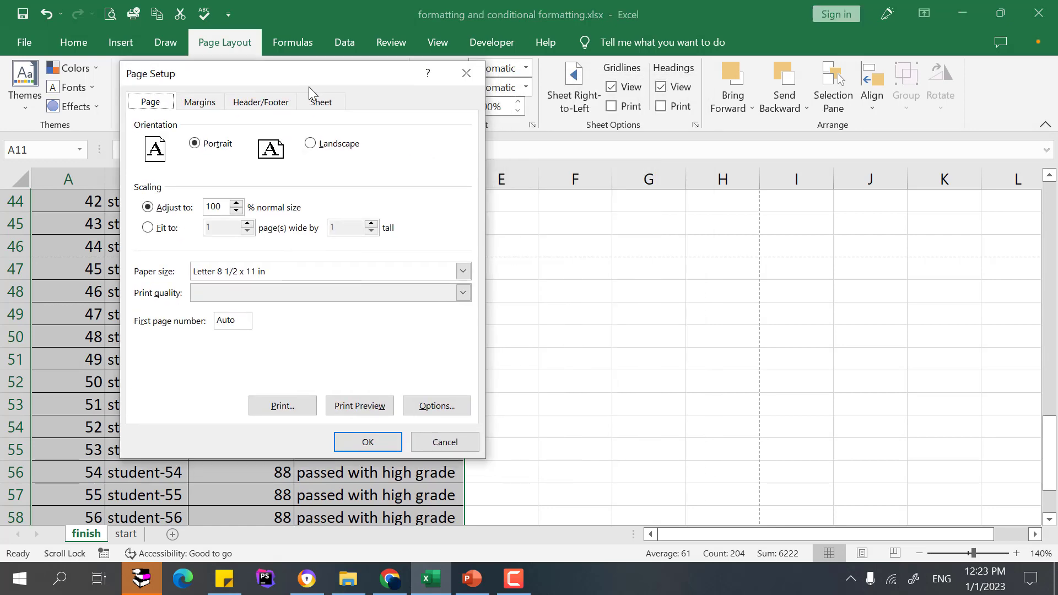
pyautogui.click(321, 101)
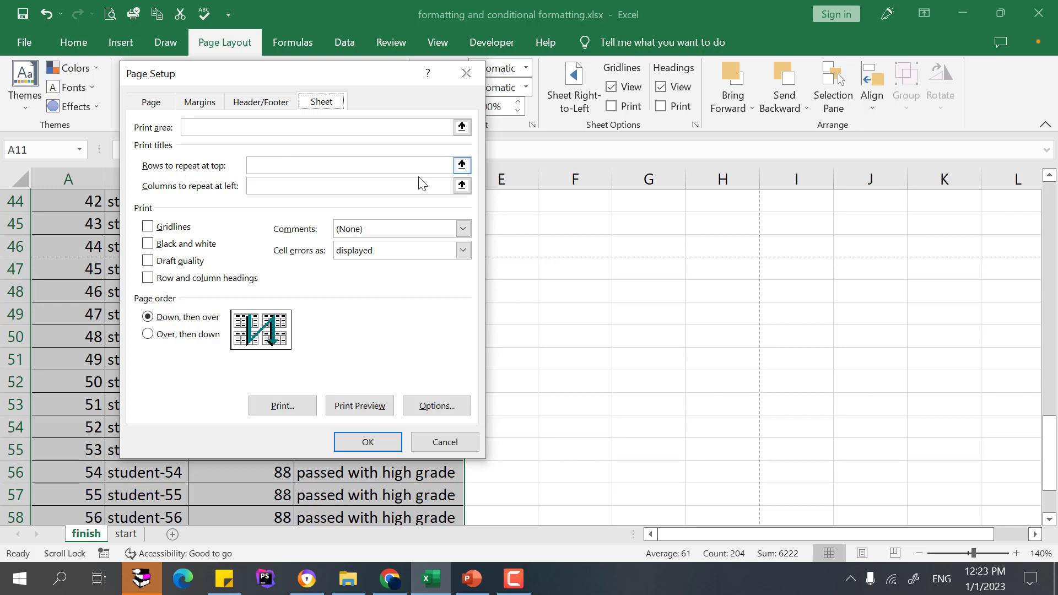
pyautogui.click(462, 165)
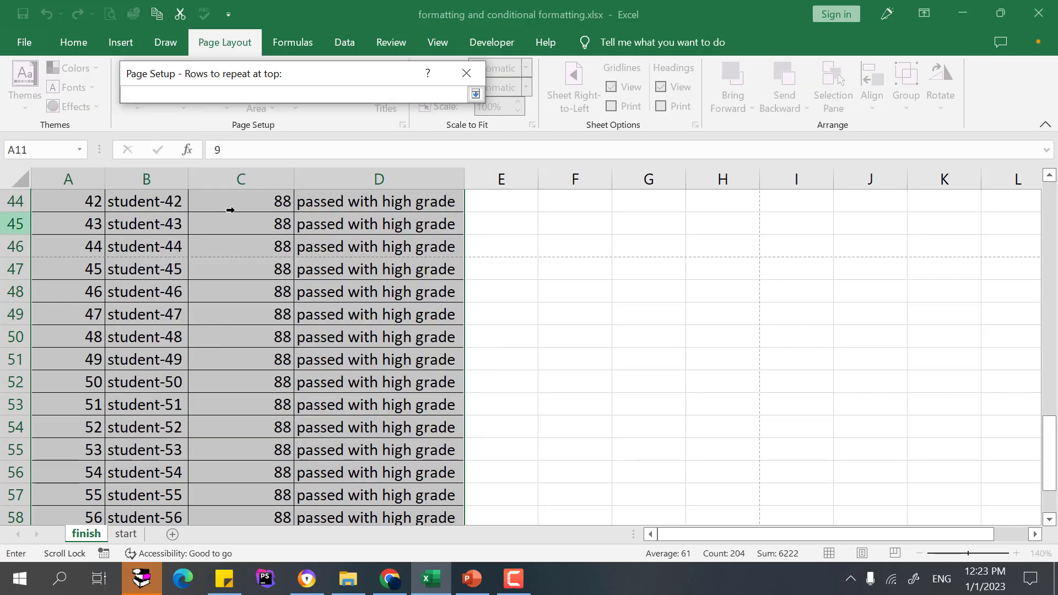
pyautogui.scroll(14, 227, 243)
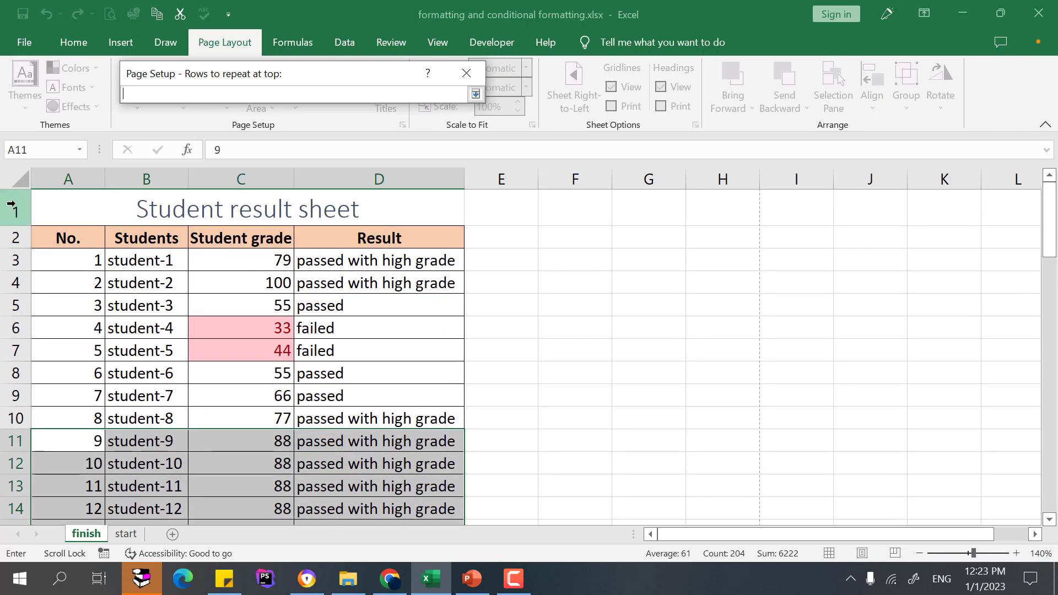
pyautogui.moveTo(11, 204); pyautogui.dragTo(14, 236)
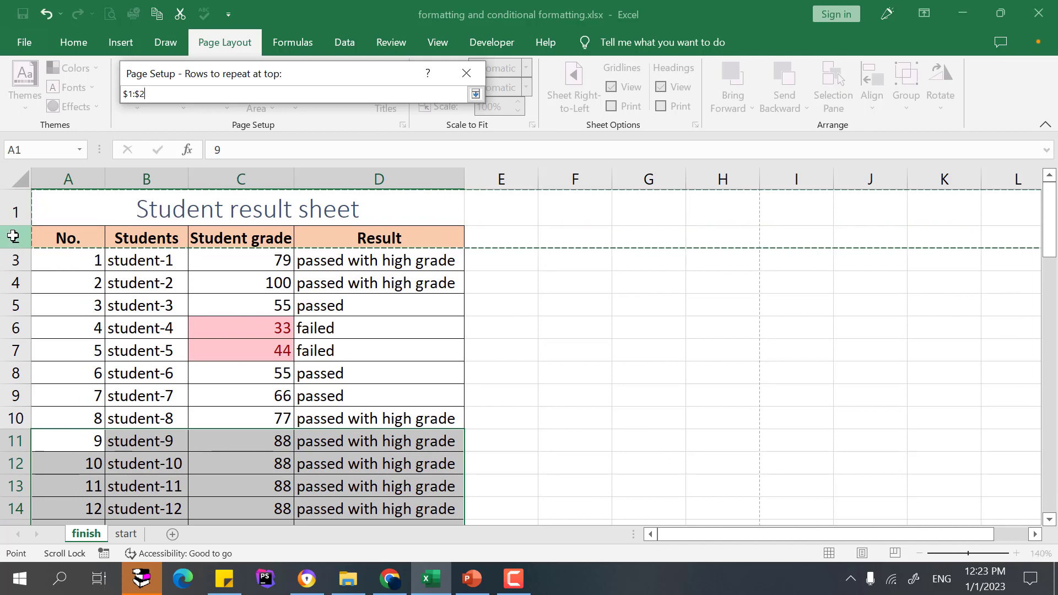
pyautogui.click(475, 94)
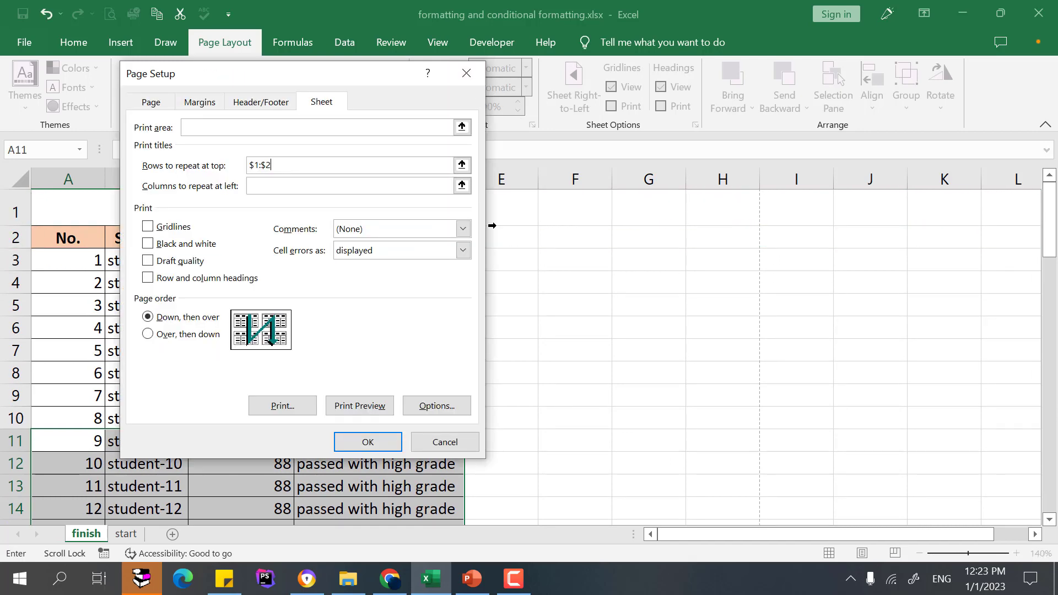
pyautogui.click(363, 442)
# Review both pages in the print preview to check the repeated title and header rows.
pyautogui.click(110, 14)
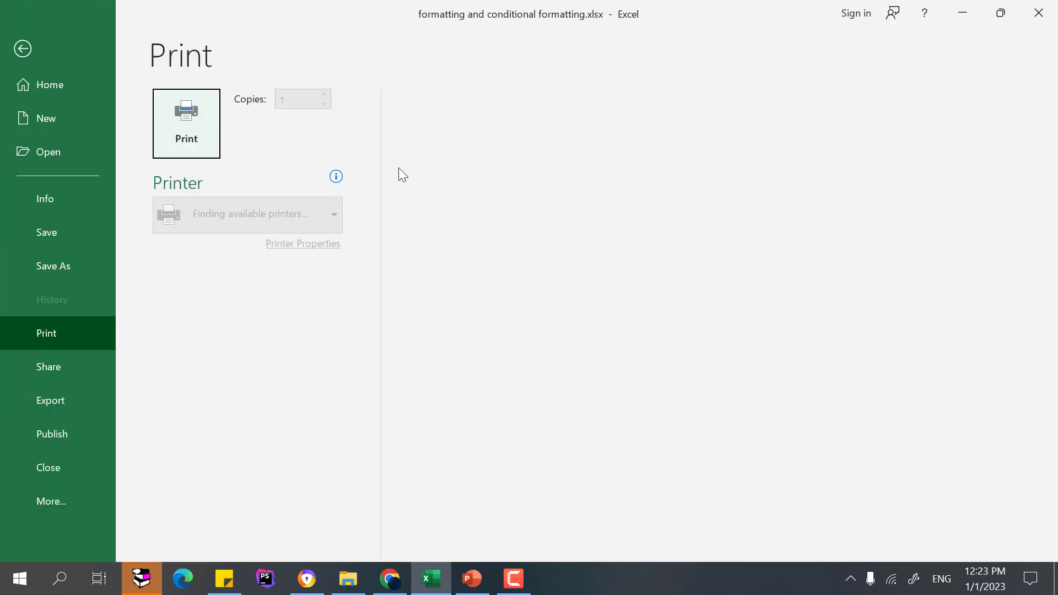
pyautogui.click(479, 549)
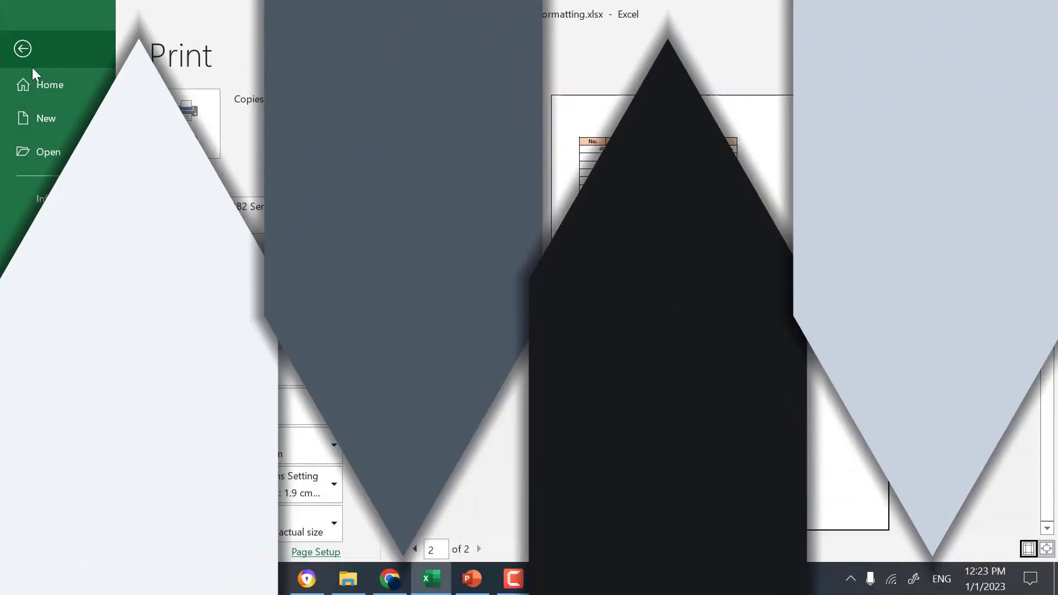
pyautogui.click(22, 48)
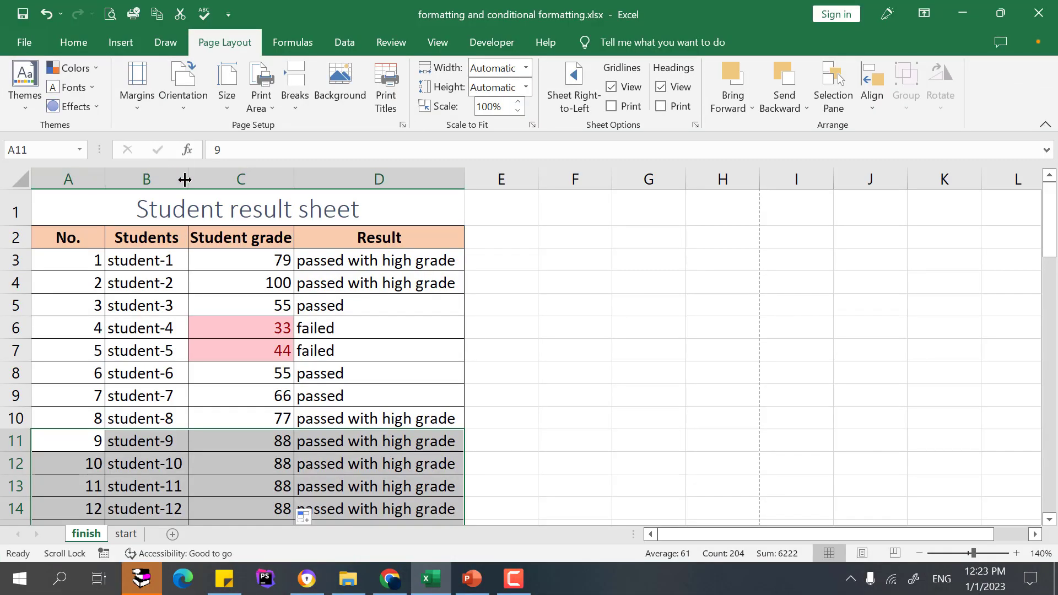
# Widen the Students, Student grade and Result columns so the table extends to the page-break line.
pyautogui.moveTo(185, 177); pyautogui.dragTo(243, 180)
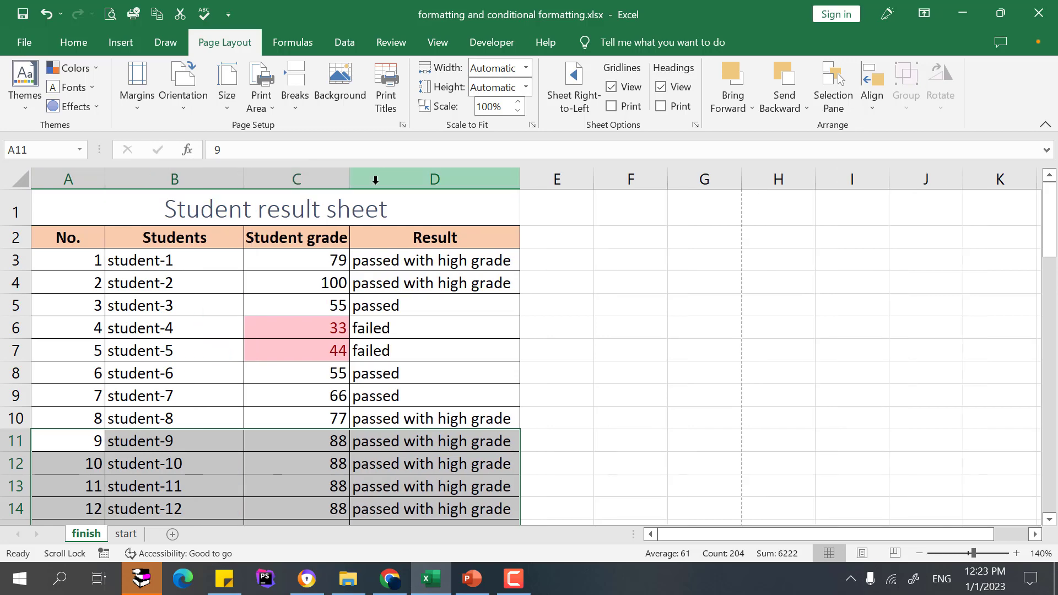
pyautogui.click(322, 179)
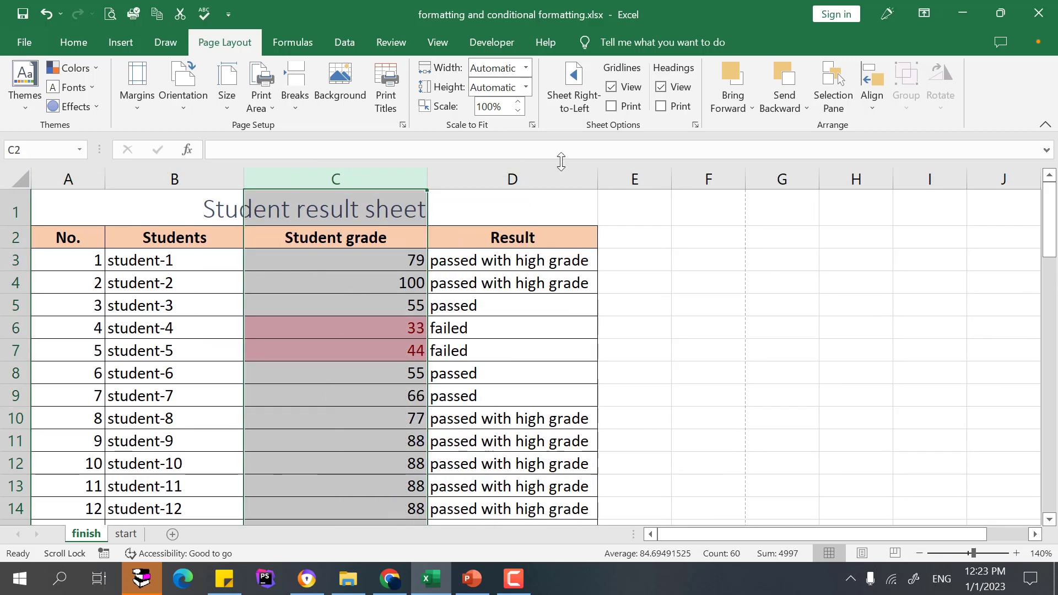
pyautogui.click(548, 177)
pyautogui.moveTo(599, 176); pyautogui.dragTo(737, 179)
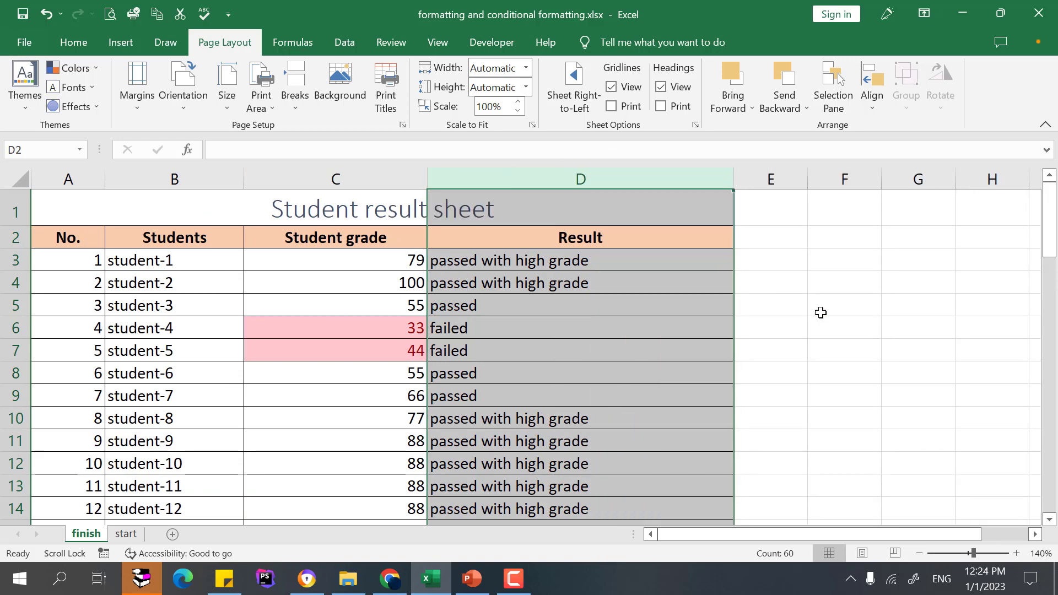
# Examine the widened table's fit on the first page in the print preview.
pyautogui.click(578, 301)
pyautogui.click(111, 15)
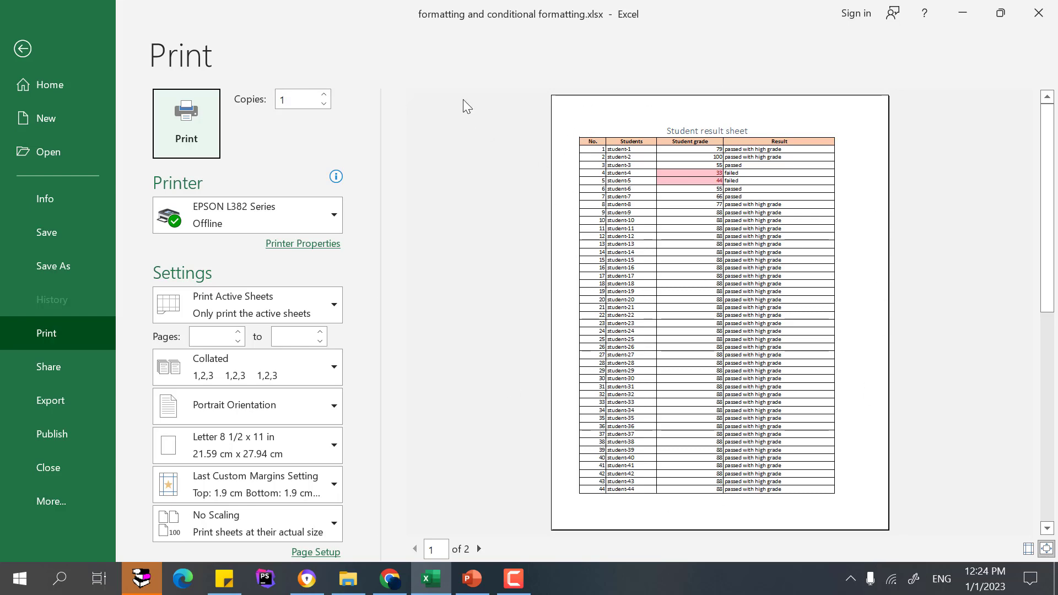
pyautogui.click(25, 50)
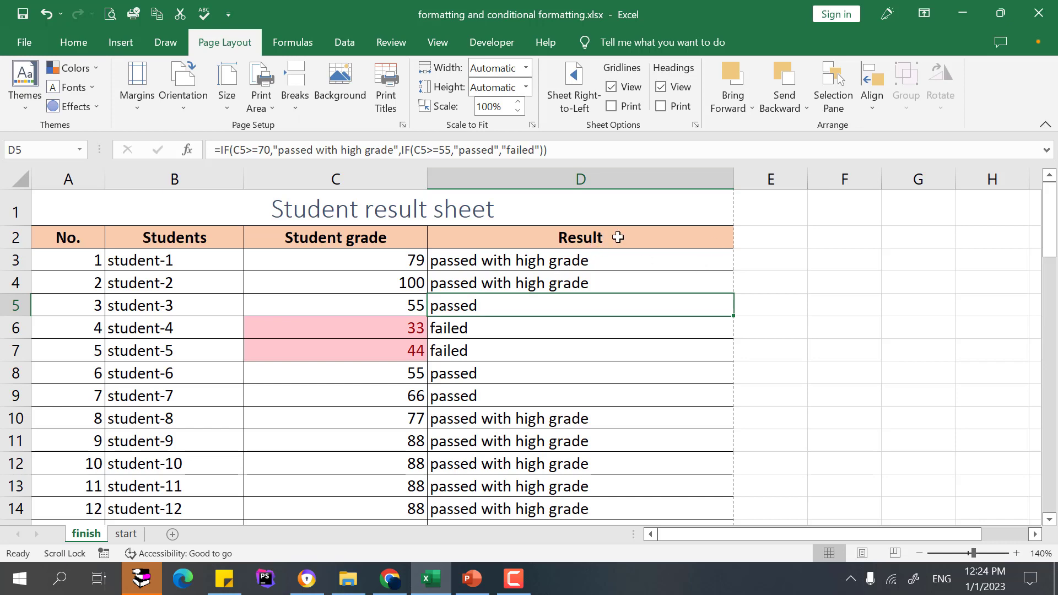
# Insert a new column between the No. and Students columns.
pyautogui.rightClick(213, 178)
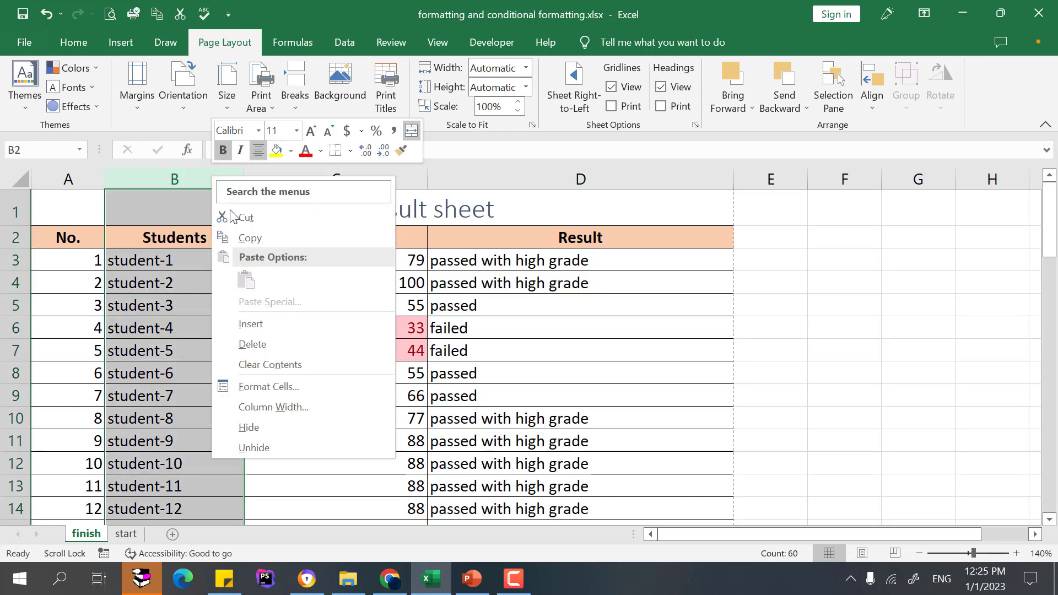
pyautogui.click(262, 328)
pyautogui.click(218, 253)
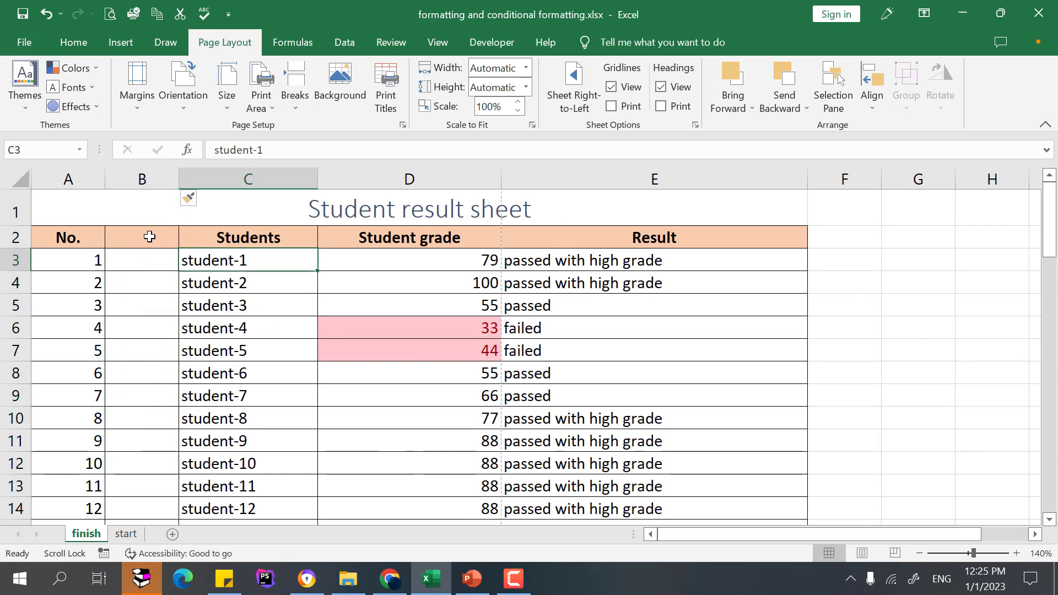
# Enter the header "code" for the new column in cell B2.
pyautogui.click(149, 237)
pyautogui.write('cod3')
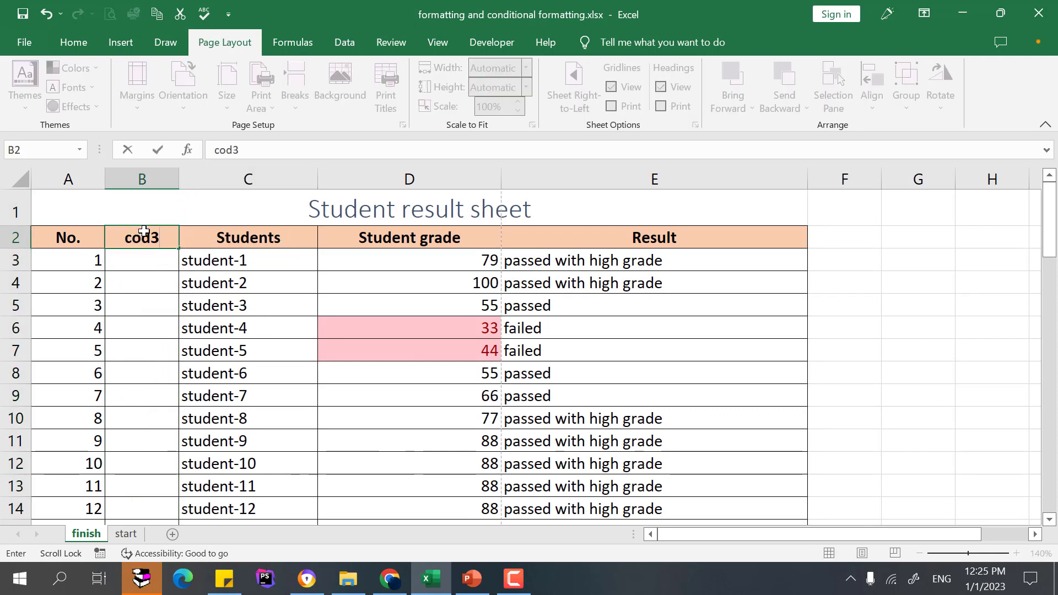
pyautogui.press('BackSpace')
pyautogui.write('3')
pyautogui.press('Return')
pyautogui.doubleClick(161, 239)
pyautogui.press('BackSpace')
pyautogui.write('e')
pyautogui.press('Return')
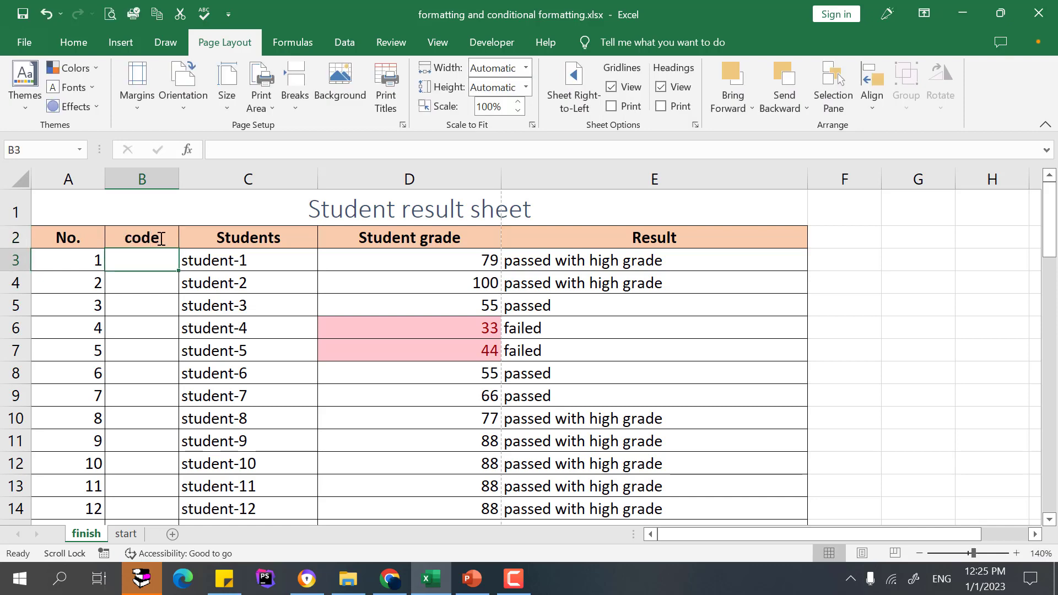
# Enter ab-1 in cell B3 and fill the code series down to B61.
pyautogui.write('ab-')
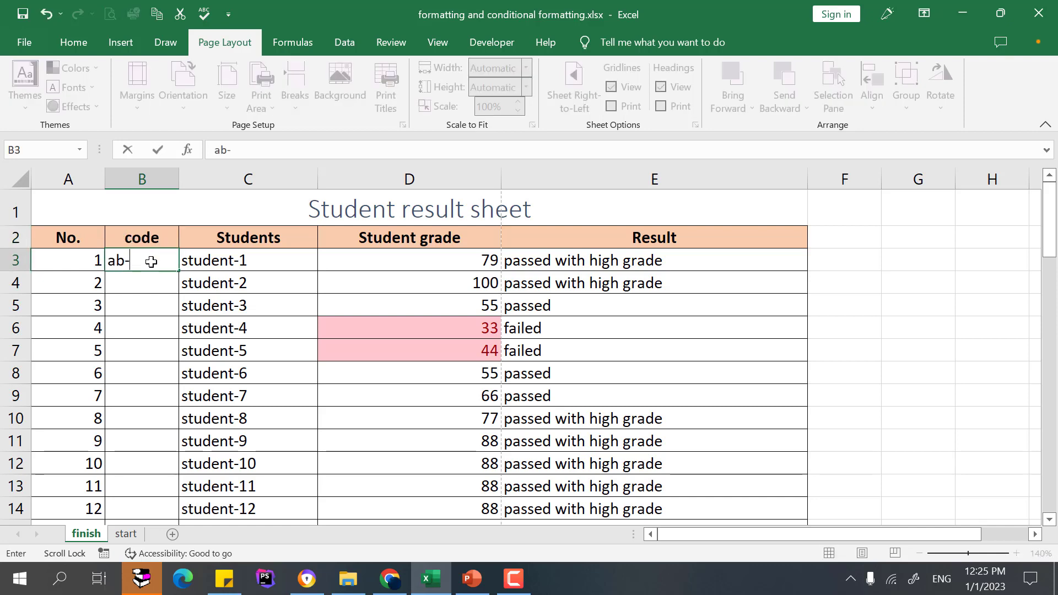
pyautogui.write('1')
pyautogui.press('Return')
pyautogui.click(152, 262)
pyautogui.moveTo(178, 271)
pyautogui.mouseDown()
pyautogui.moveTo(165, 562)
pyautogui.moveTo(160, 467)
pyautogui.moveTo(166, 477)
pyautogui.mouseUp()
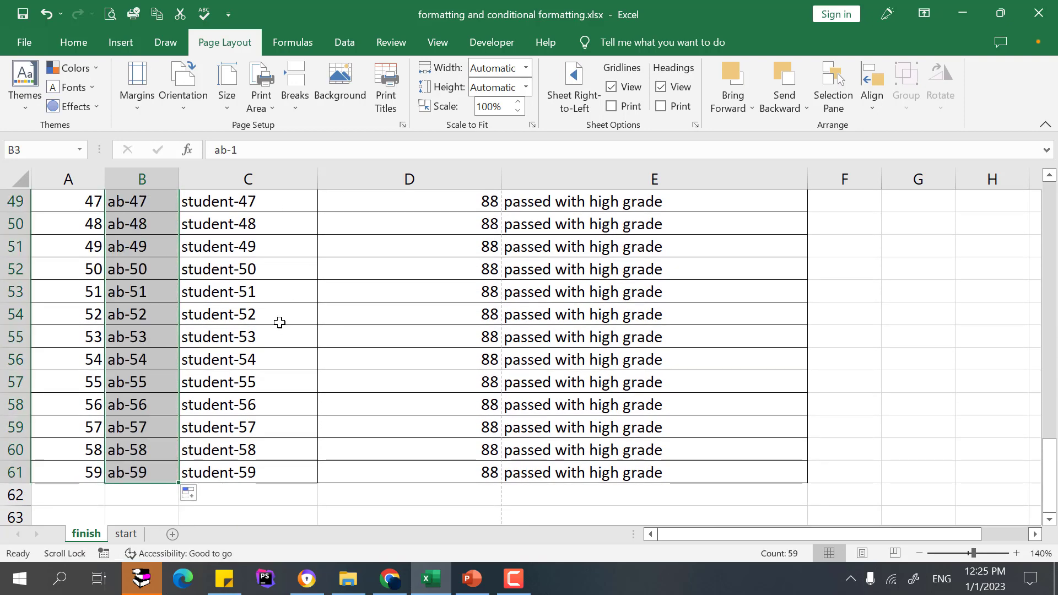
# Check in the print preview how the table with the code column fits the page width.
pyautogui.scroll(11, 331, 237)
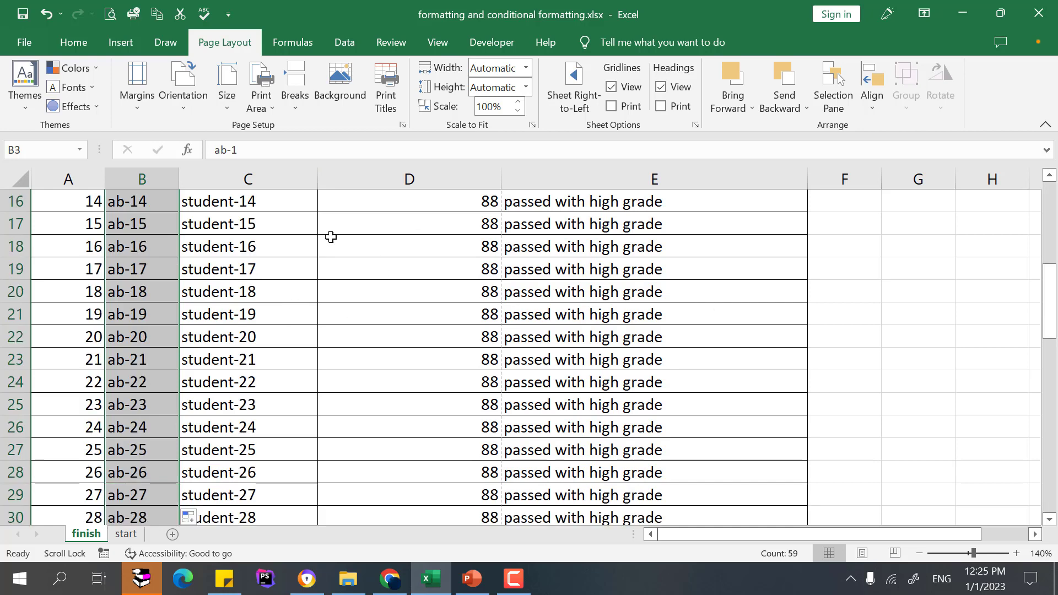
pyautogui.click(111, 14)
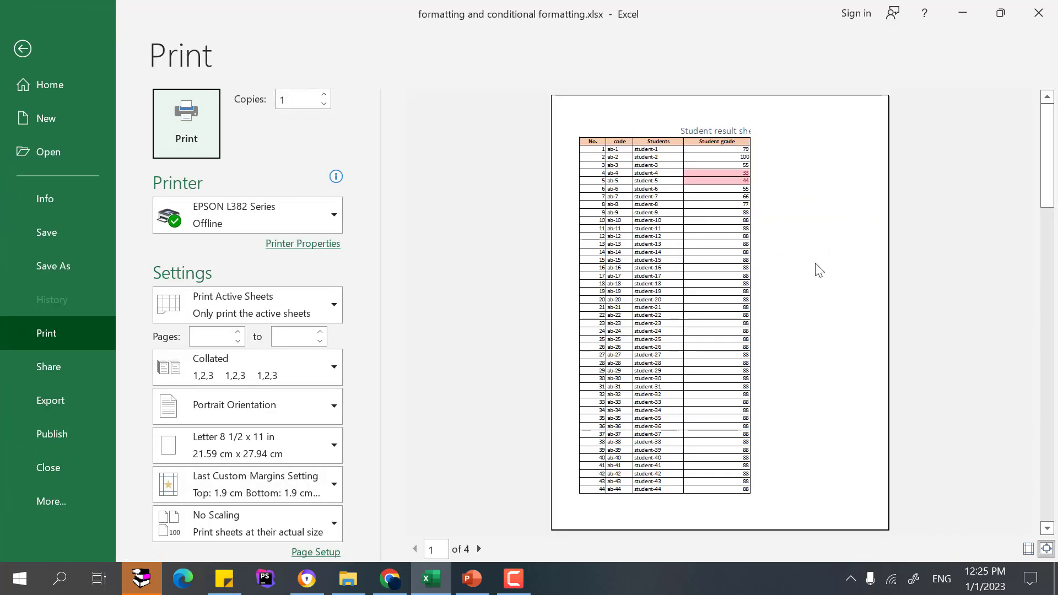
pyautogui.click(22, 48)
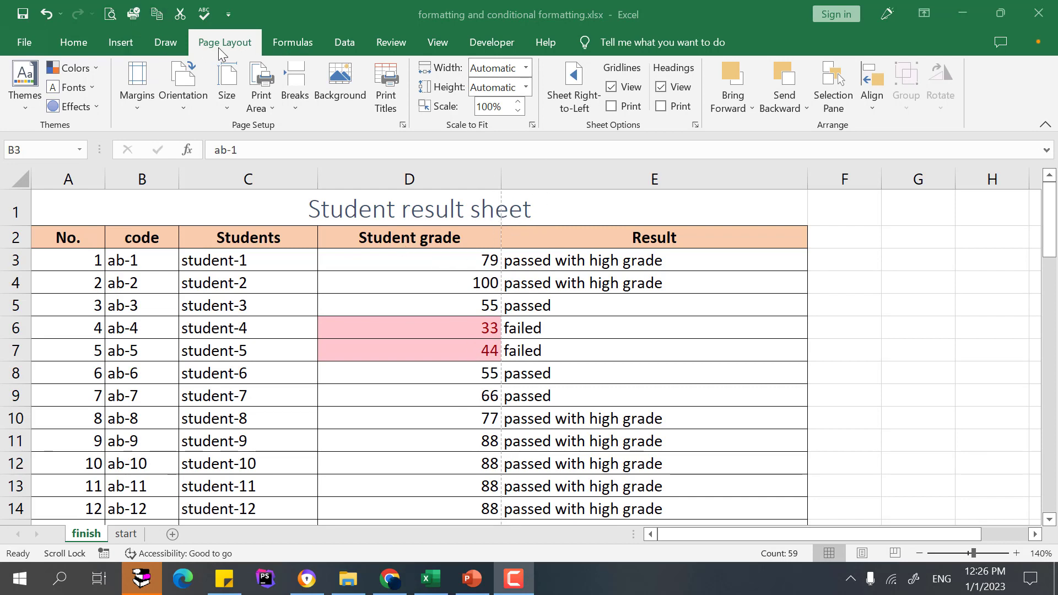
pyautogui.click(150, 109)
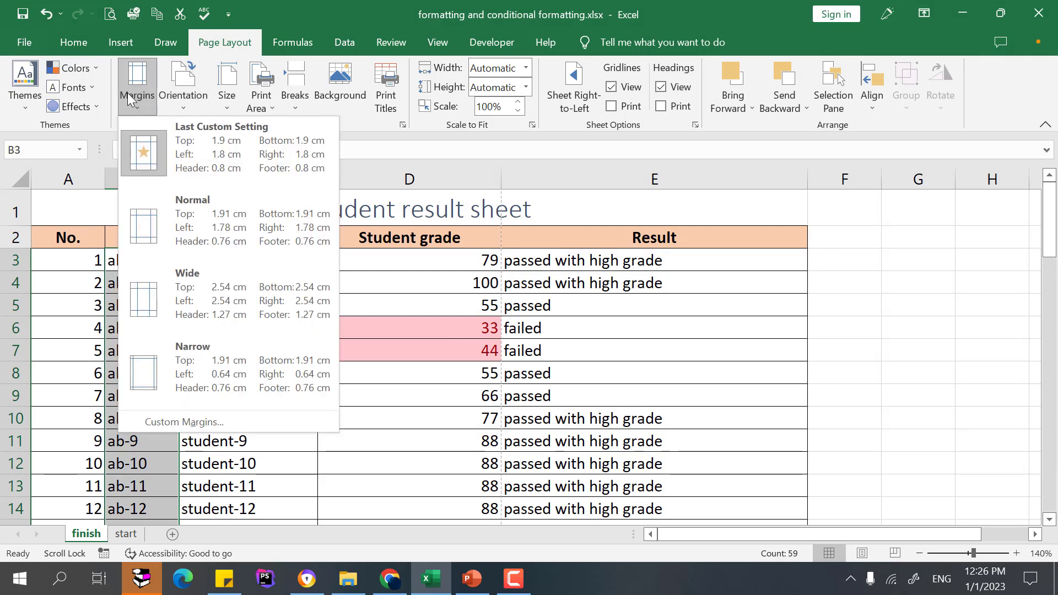
pyautogui.click(189, 420)
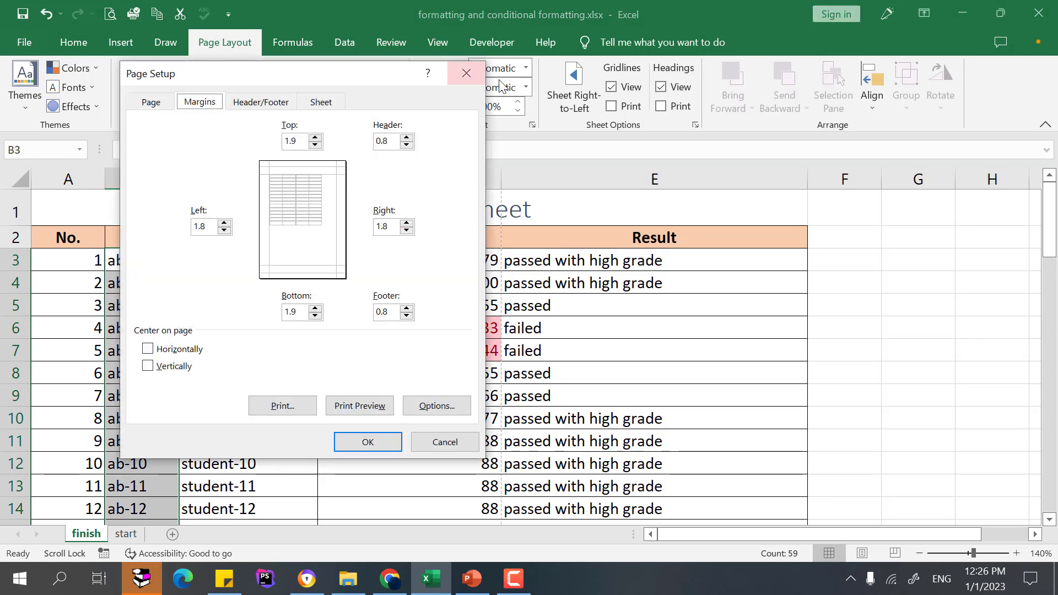
pyautogui.press('Escape')
# Apply the Narrow page margins and check both pages in the print preview.
pyautogui.click(138, 92)
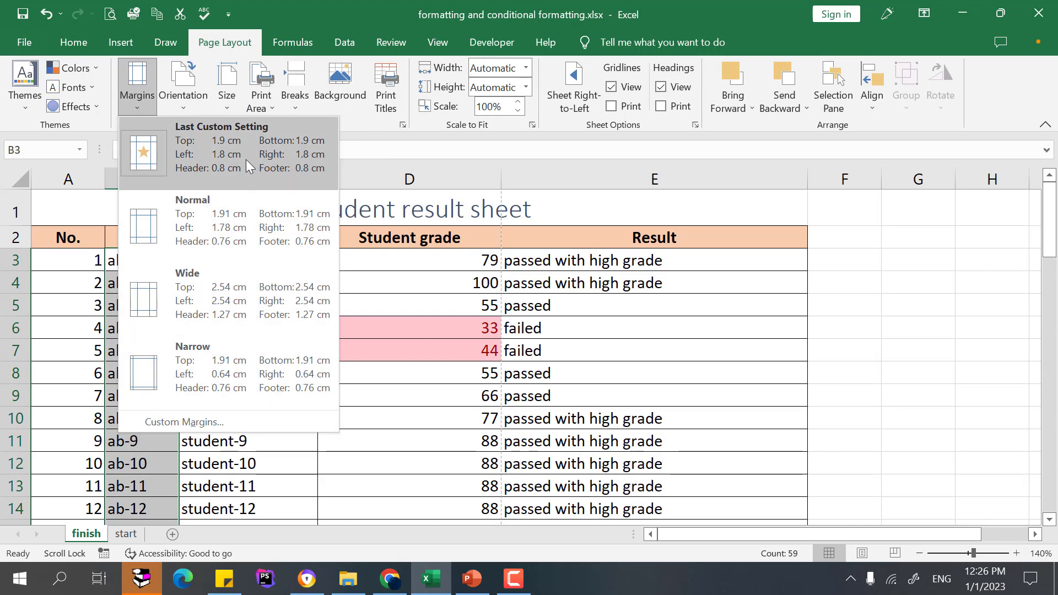
pyautogui.click(209, 366)
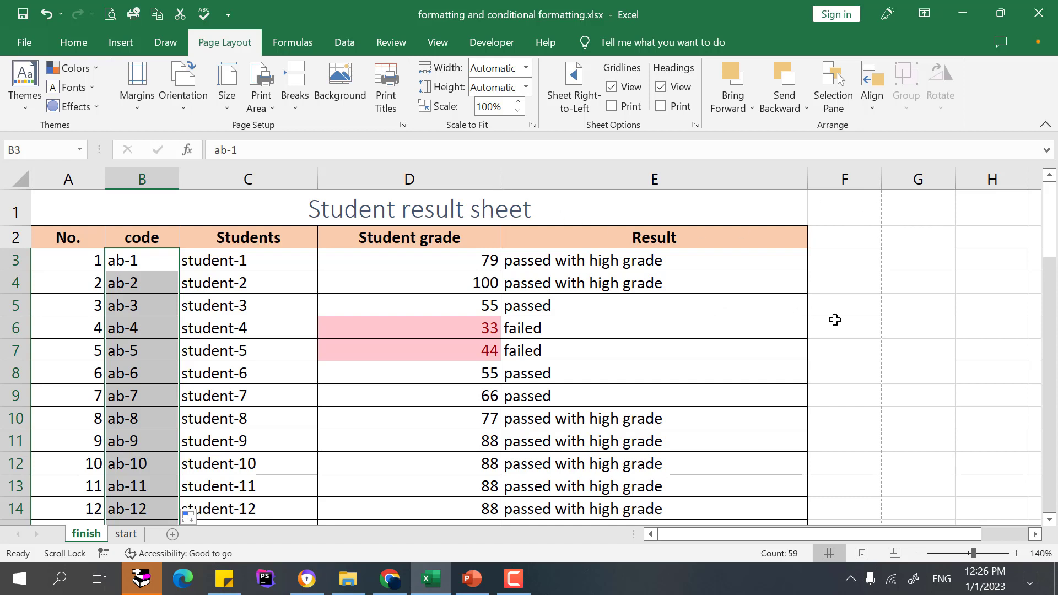
pyautogui.click(110, 13)
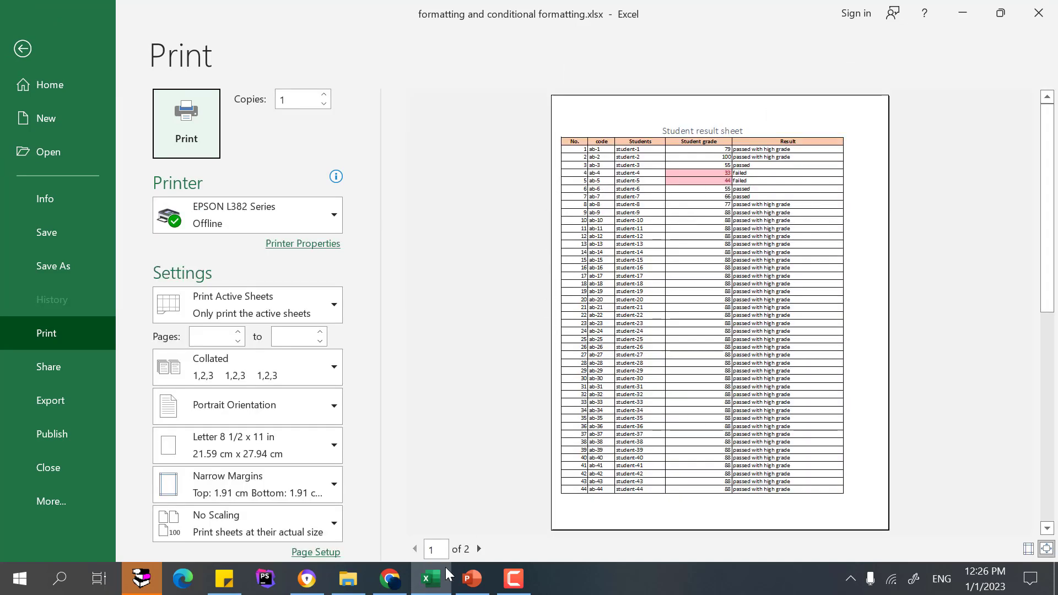
pyautogui.click(479, 549)
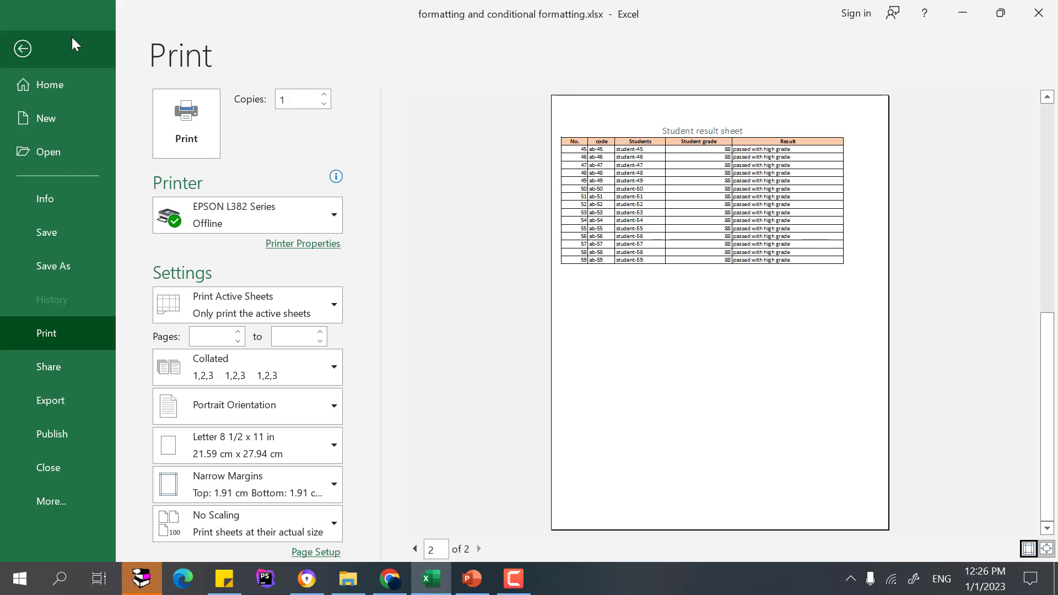
# Open the custom margins settings and reduce the top and bottom page margins to 0.4 each.
pyautogui.click(23, 49)
pyautogui.click(136, 89)
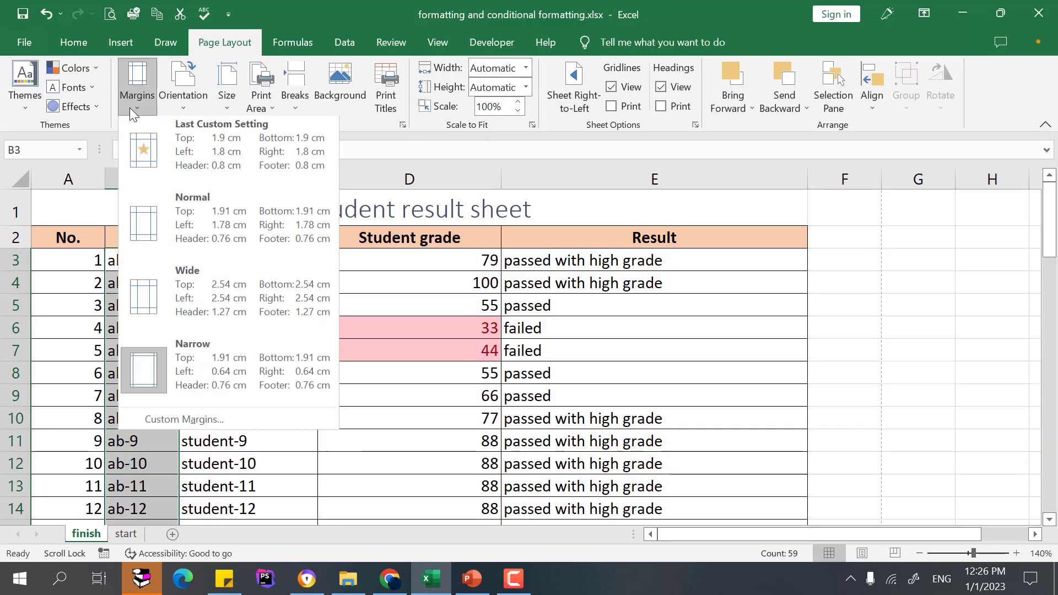
pyautogui.click(205, 419)
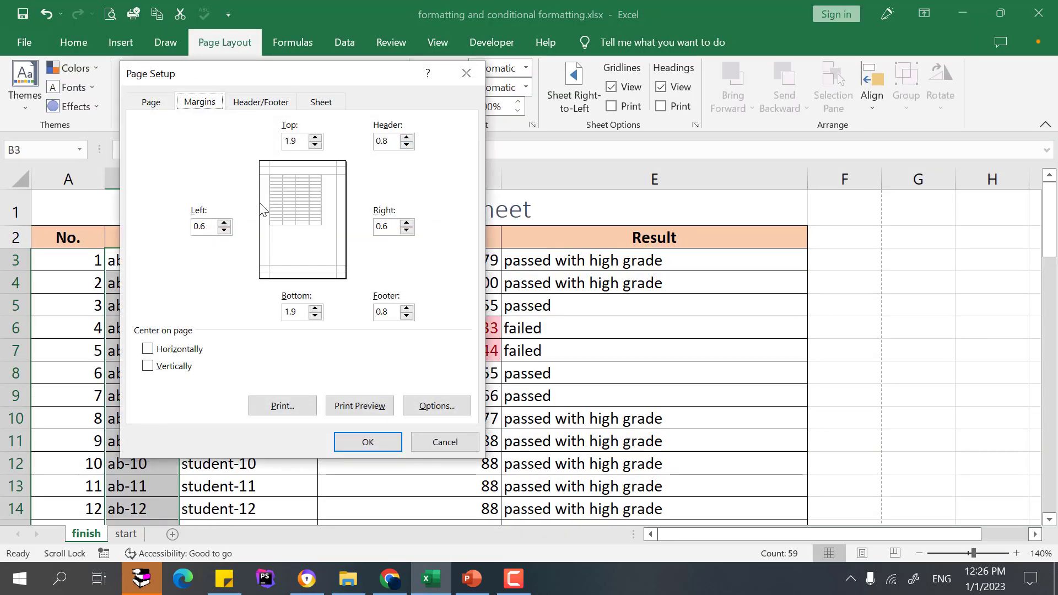
pyautogui.click(314, 144)
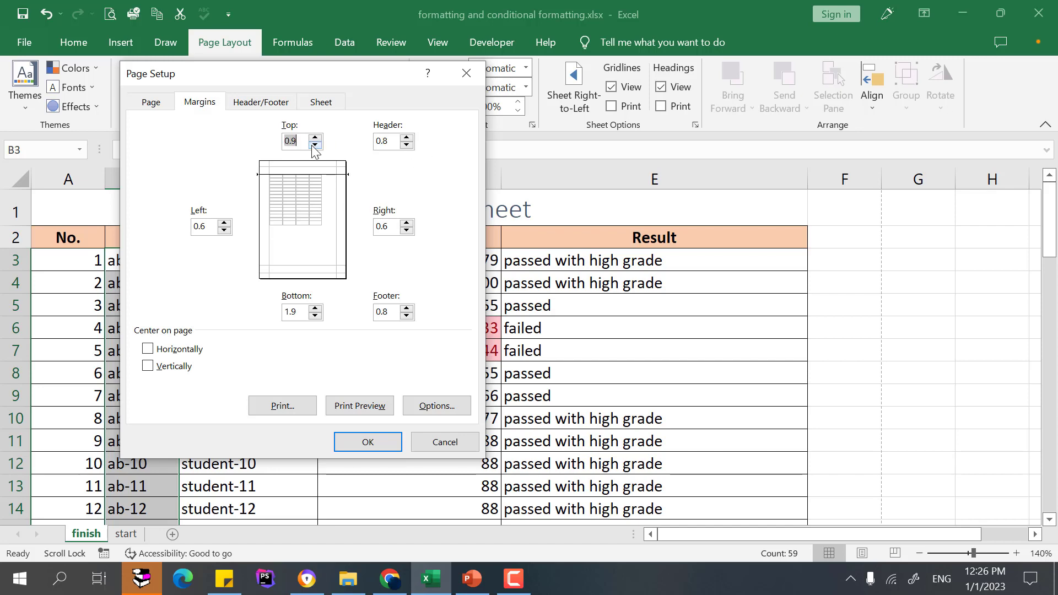
pyautogui.click(316, 316)
pyautogui.click(316, 317)
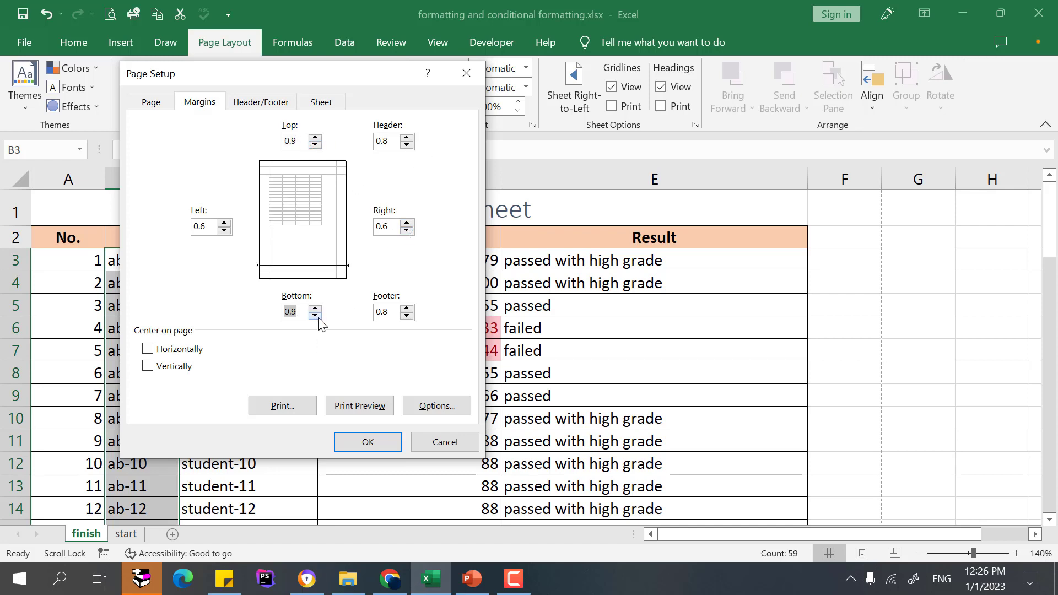
pyautogui.click(315, 144)
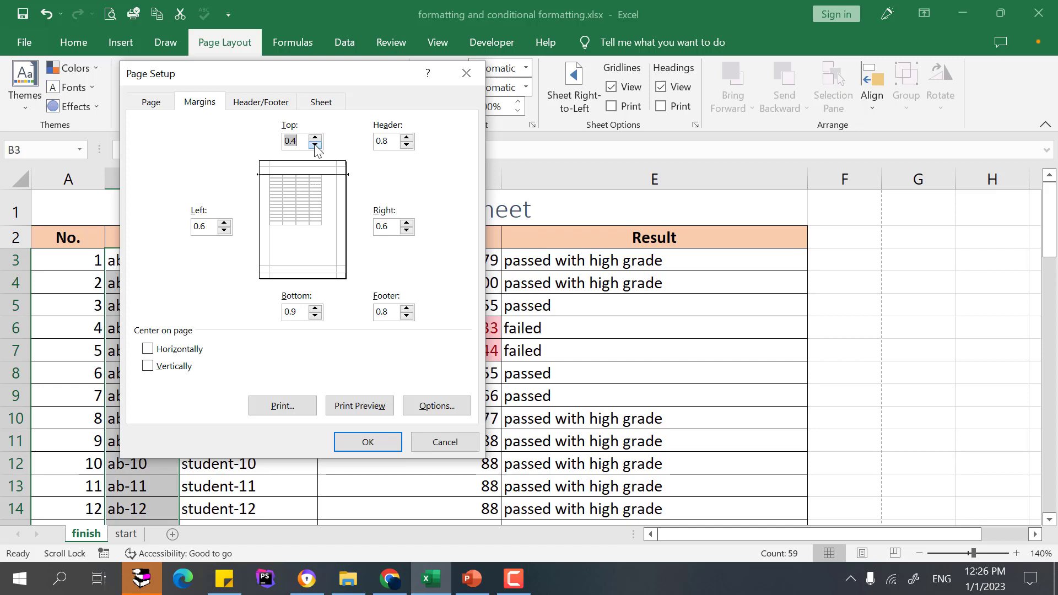
pyautogui.click(315, 316)
# Set the left margin to 0.6, the top and right margins to 0.5 and the footer to 0, and apply them.
pyautogui.click(223, 231)
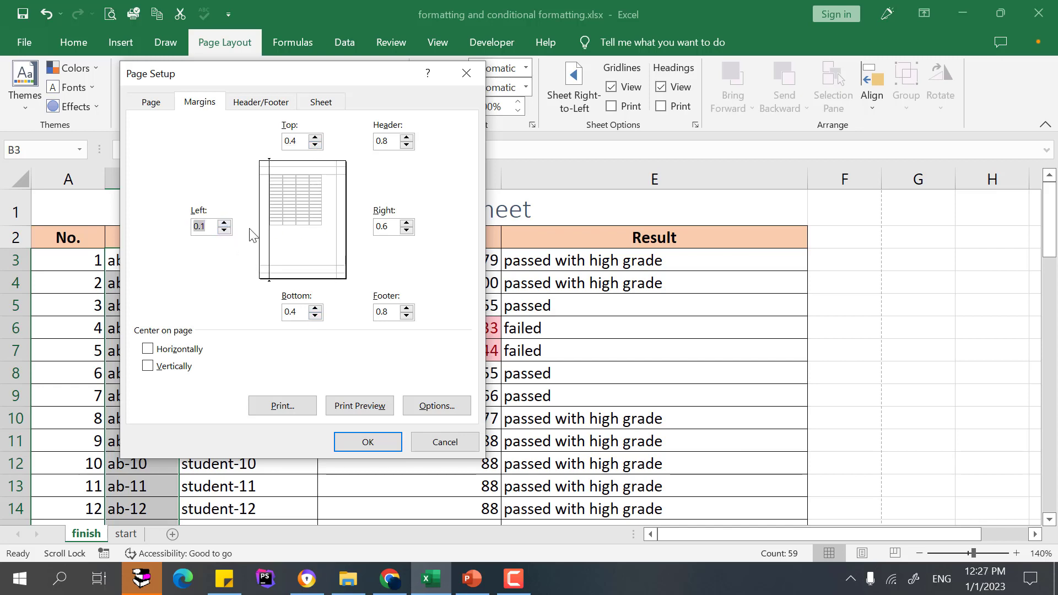
pyautogui.click(226, 222)
pyautogui.click(299, 143)
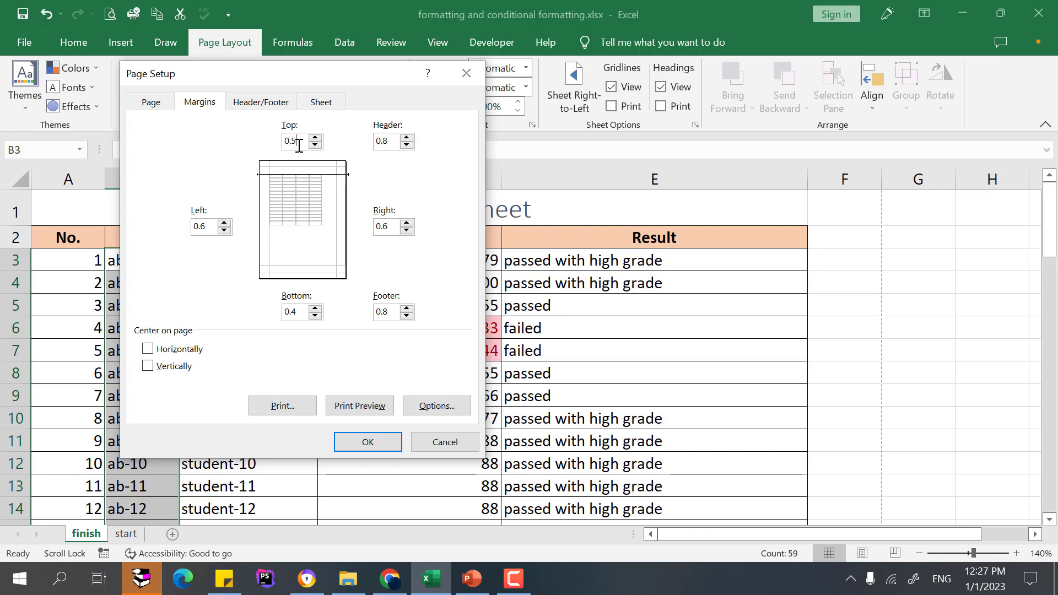
pyautogui.write('0.5')
pyautogui.click(388, 227)
pyautogui.click(407, 315)
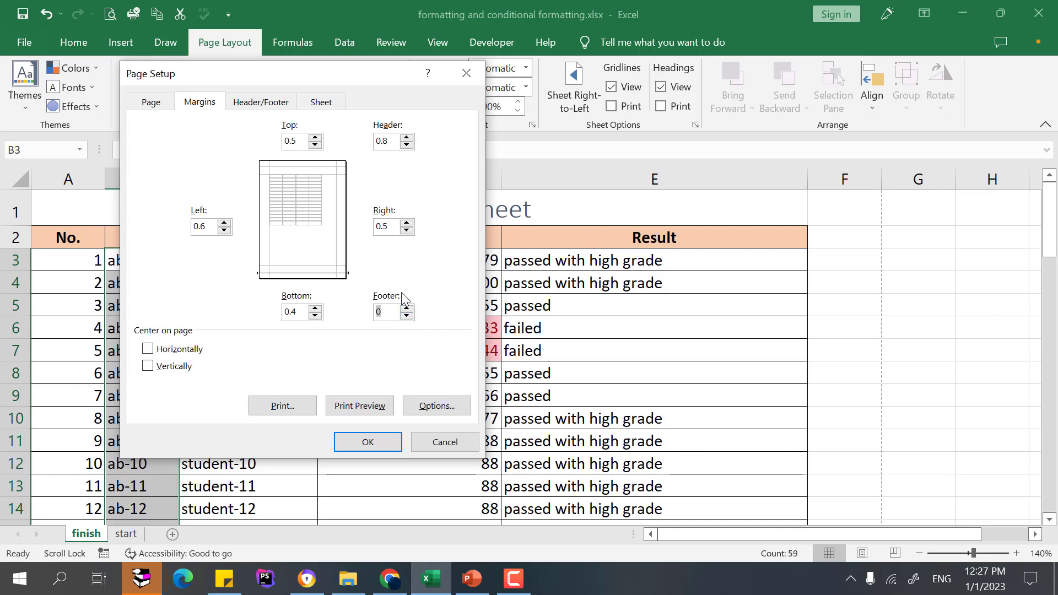
pyautogui.click(366, 442)
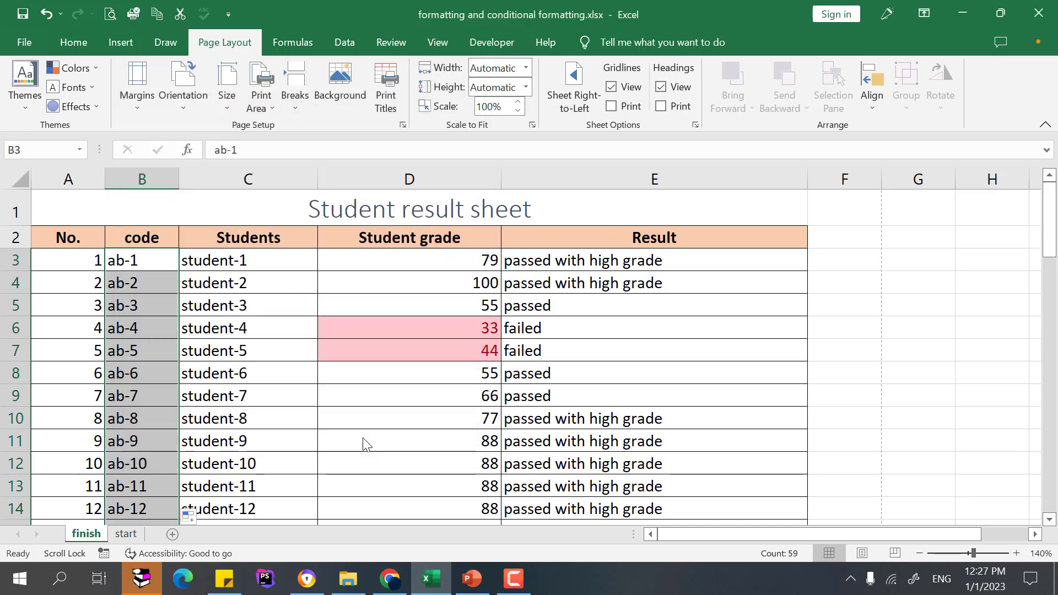
# Check both pages in the print preview with the custom margins and return to the sheet.
pyautogui.click(111, 15)
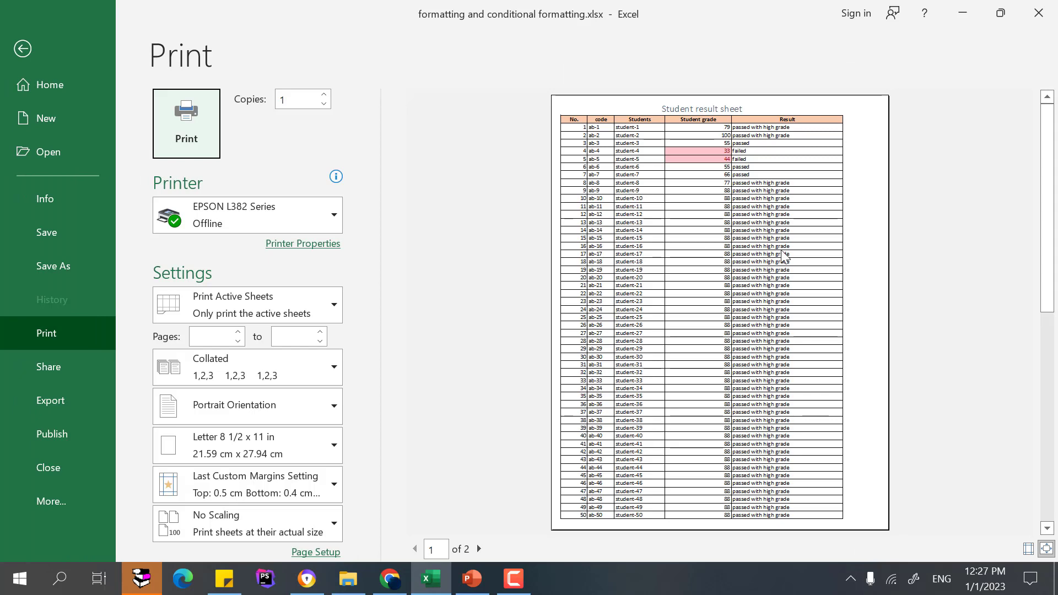
pyautogui.click(478, 548)
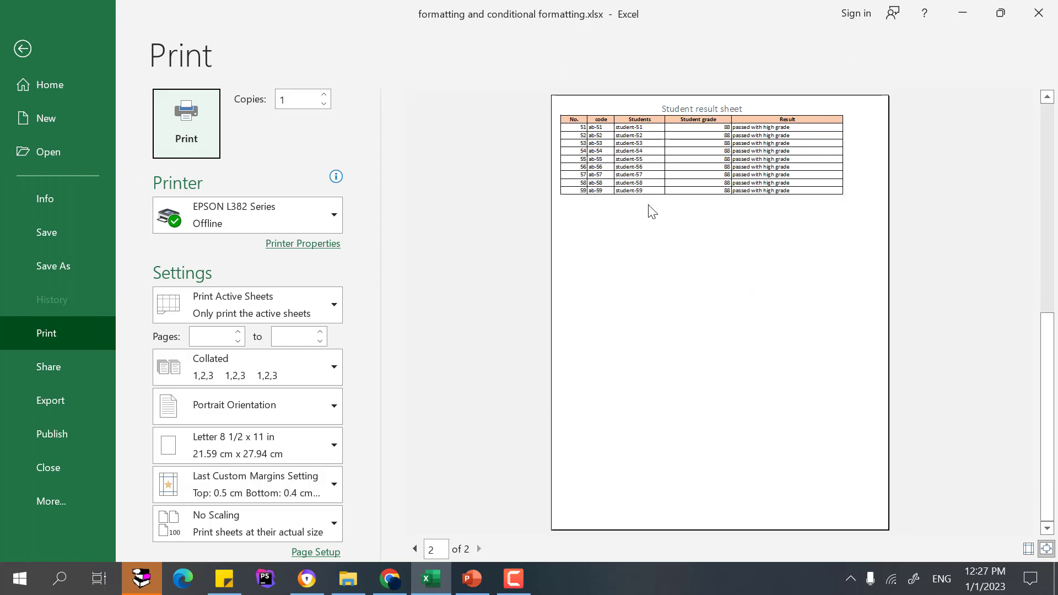
pyautogui.scroll(1, 667, 248)
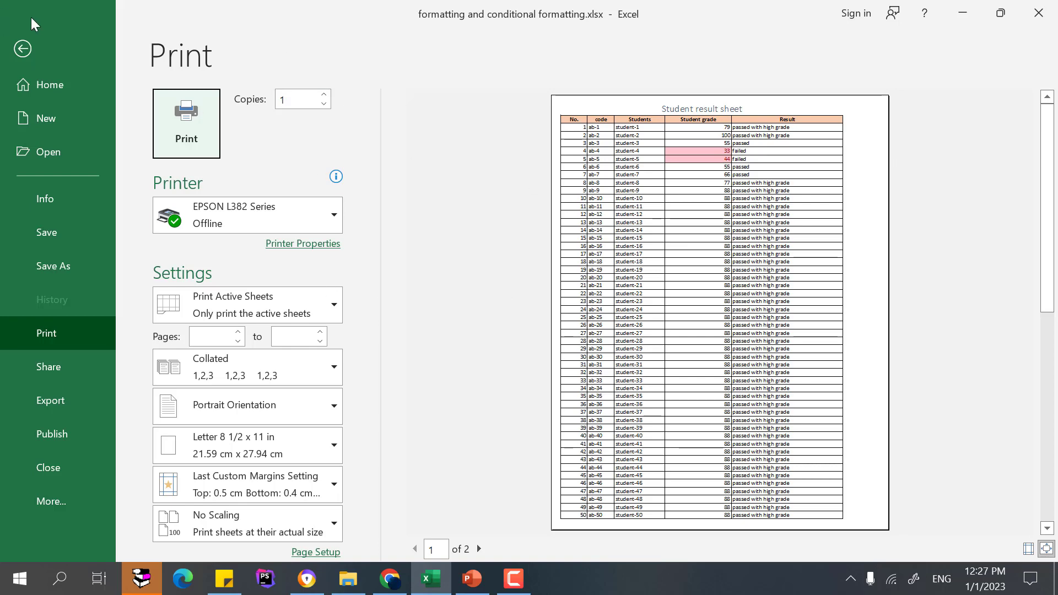
pyautogui.click(23, 49)
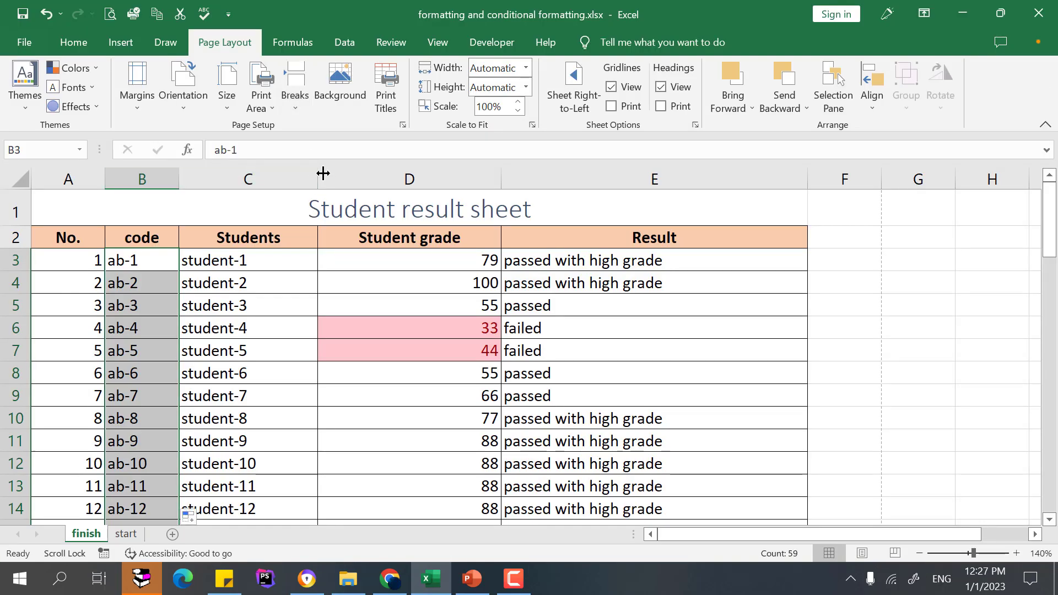
# Insert a column before the Student grade column and enter the header "Father name" in D2.
pyautogui.click(302, 175)
pyautogui.rightClick(349, 175)
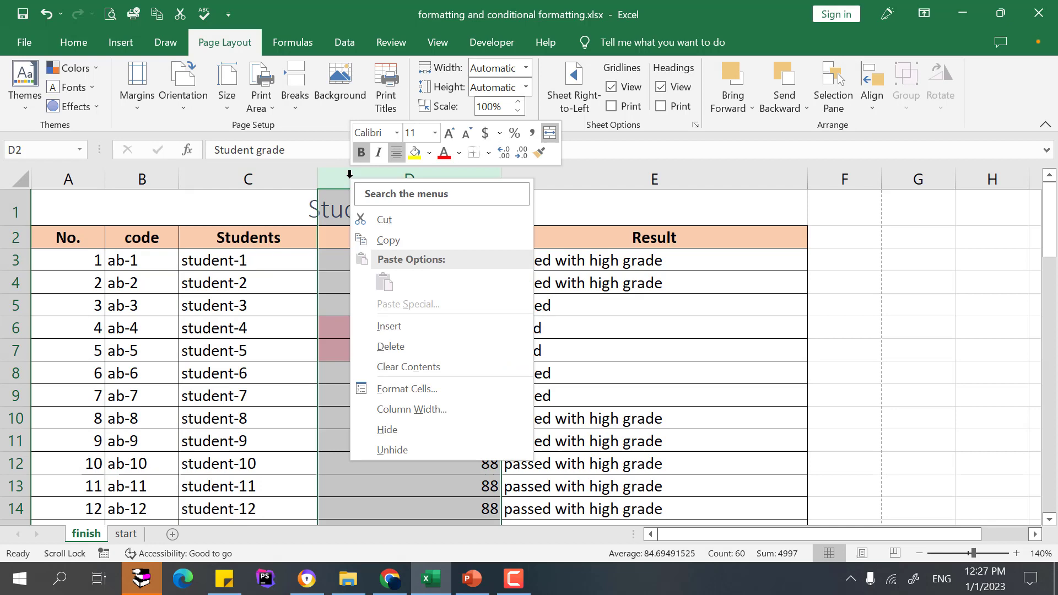
pyautogui.click(389, 325)
pyautogui.click(376, 265)
pyautogui.click(383, 242)
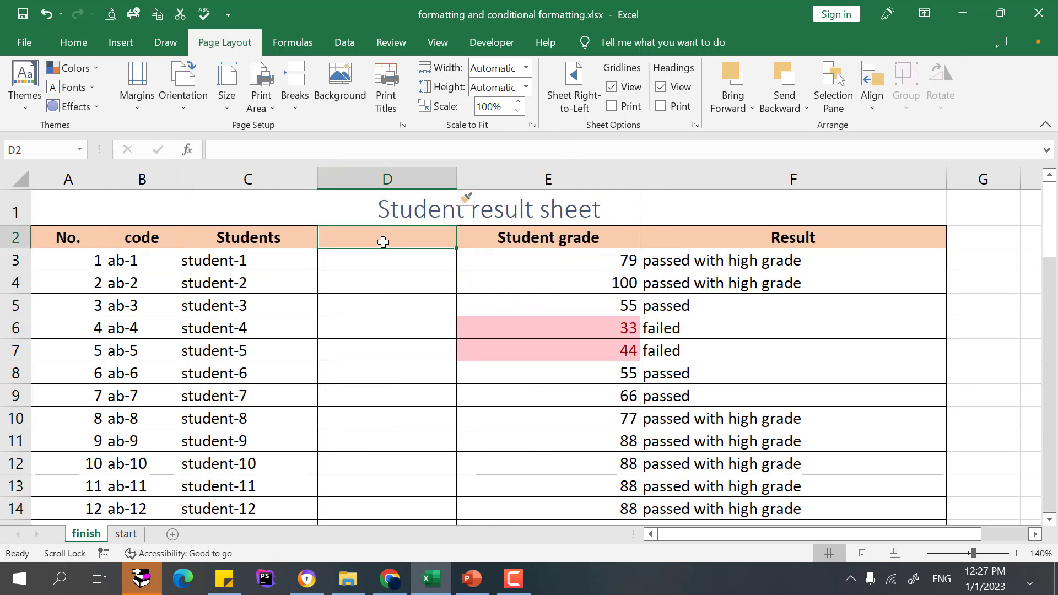
pyautogui.write('Father name')
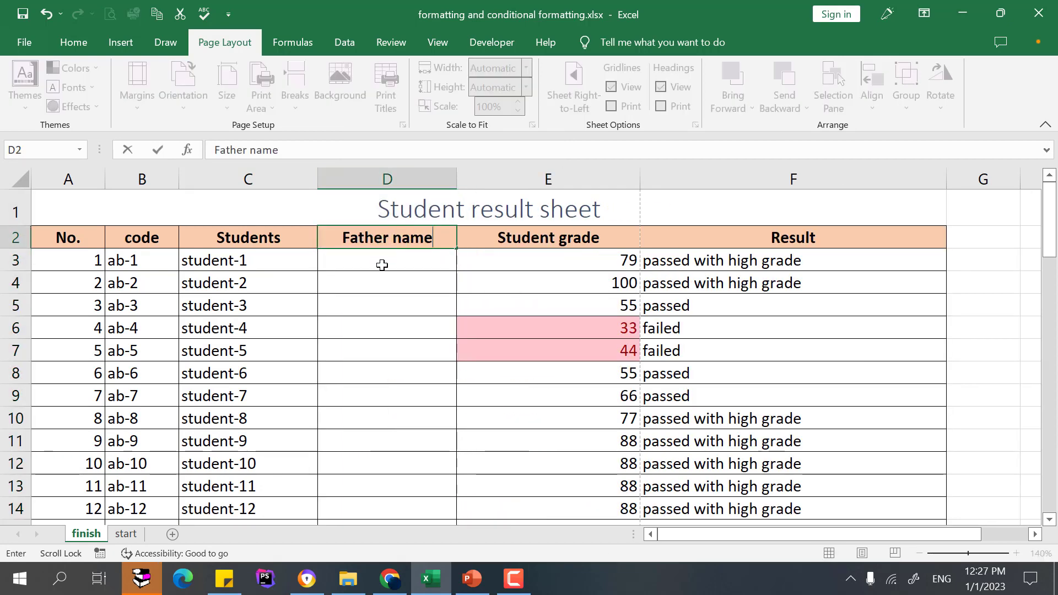
pyautogui.press('Return')
# Enter father name-1 in cell D3 and fill the series down to D61.
pyautogui.write('fath')
pyautogui.press('Right')
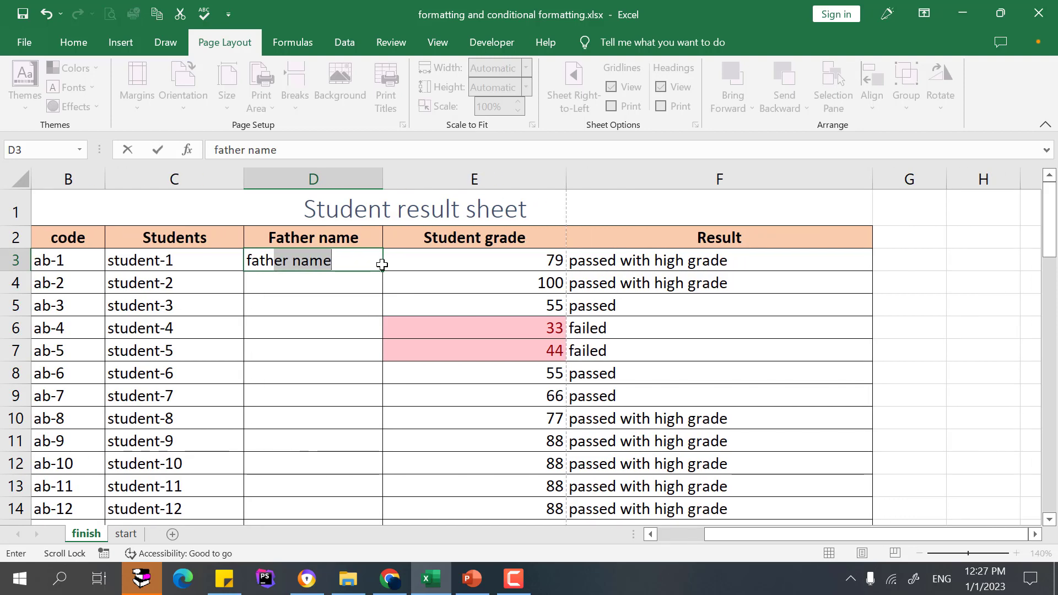
pyautogui.press('Right')
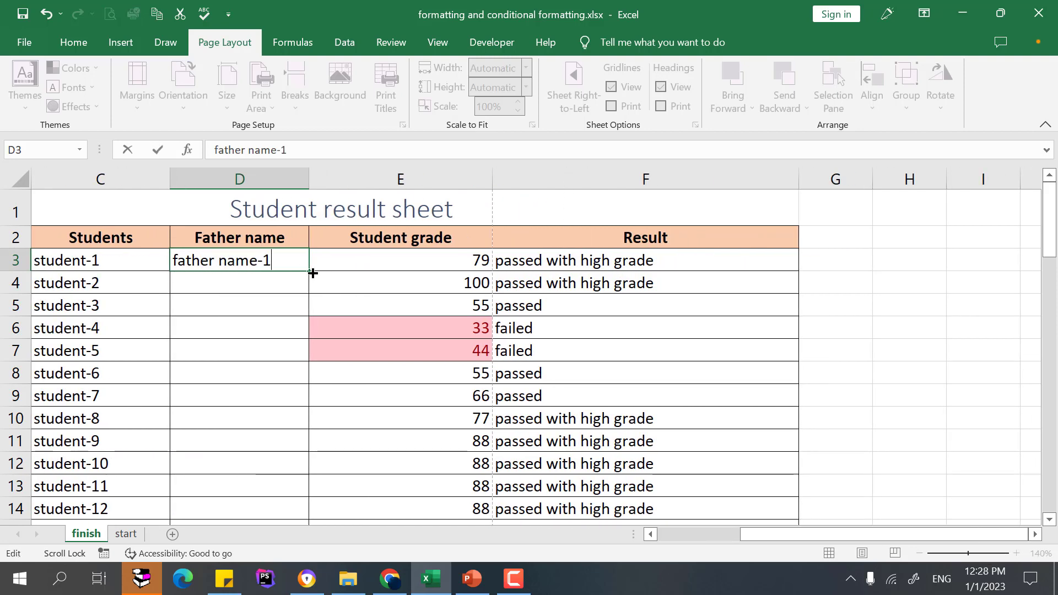
pyautogui.press('Return')
pyautogui.click(289, 259)
pyautogui.moveTo(309, 271); pyautogui.dragTo(307, 301)
pyautogui.scroll(2, 416, 318)
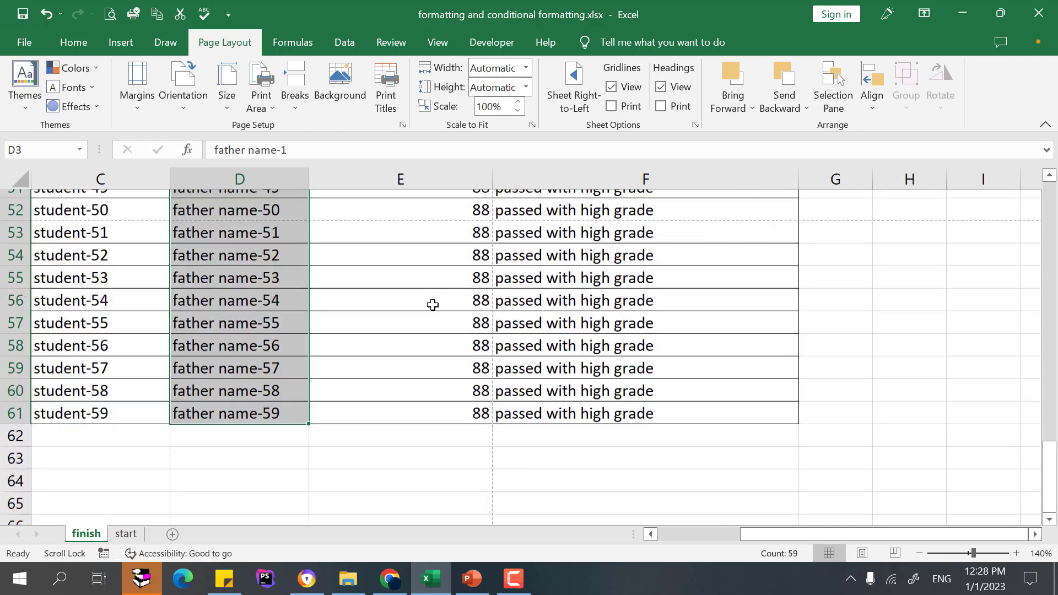
# Change the page orientation to Landscape and check the table's fit in the print preview.
pyautogui.click(110, 13)
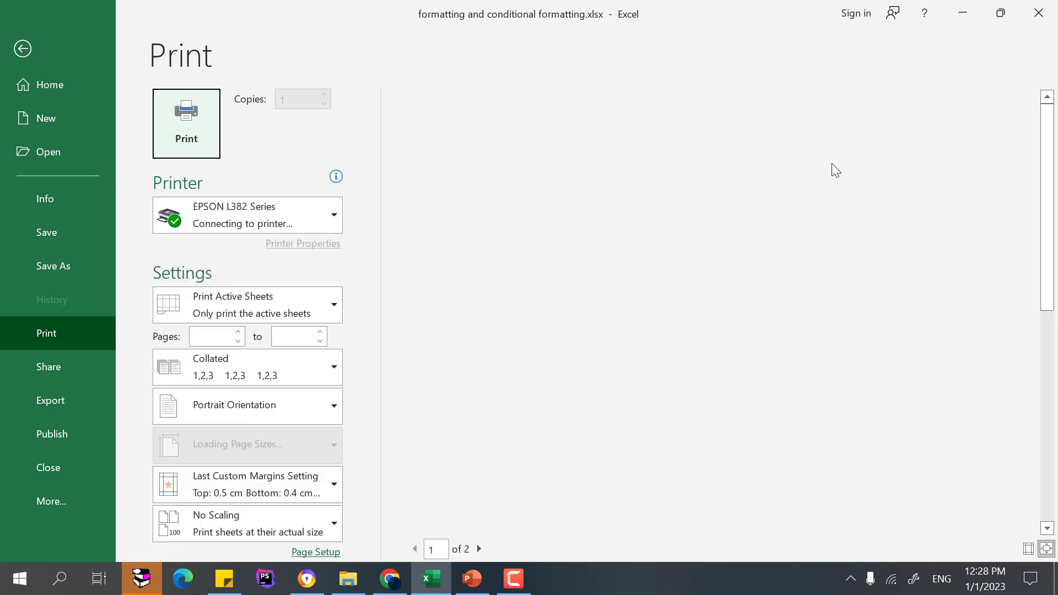
pyautogui.click(23, 48)
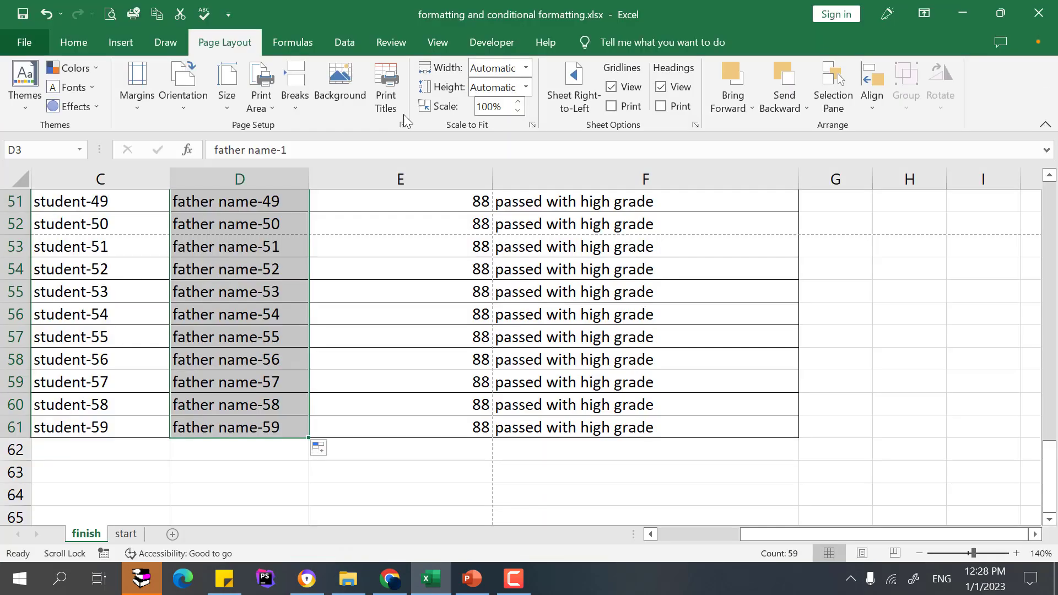
pyautogui.click(183, 101)
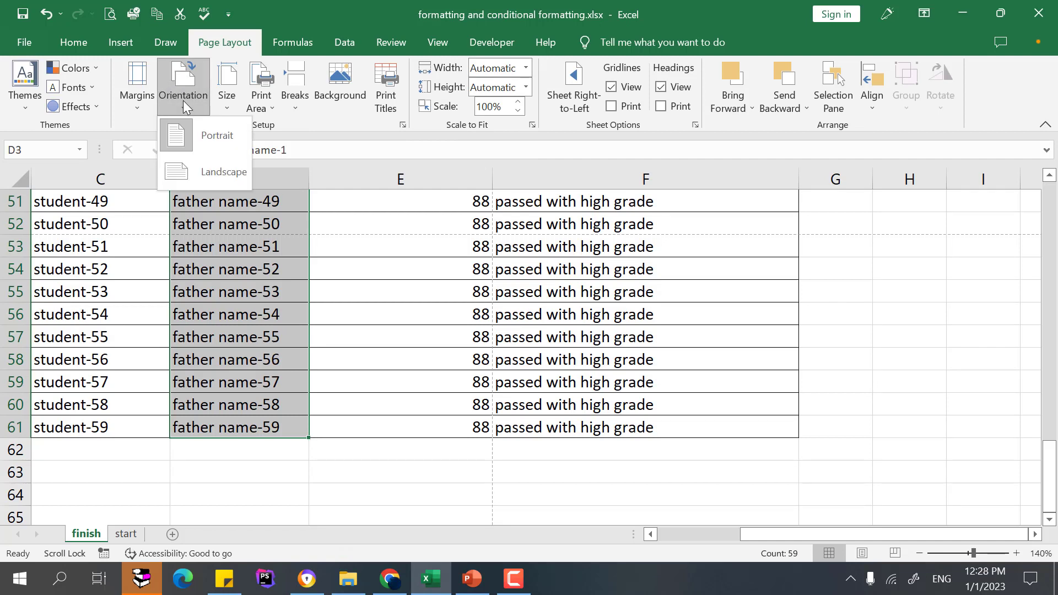
pyautogui.click(205, 168)
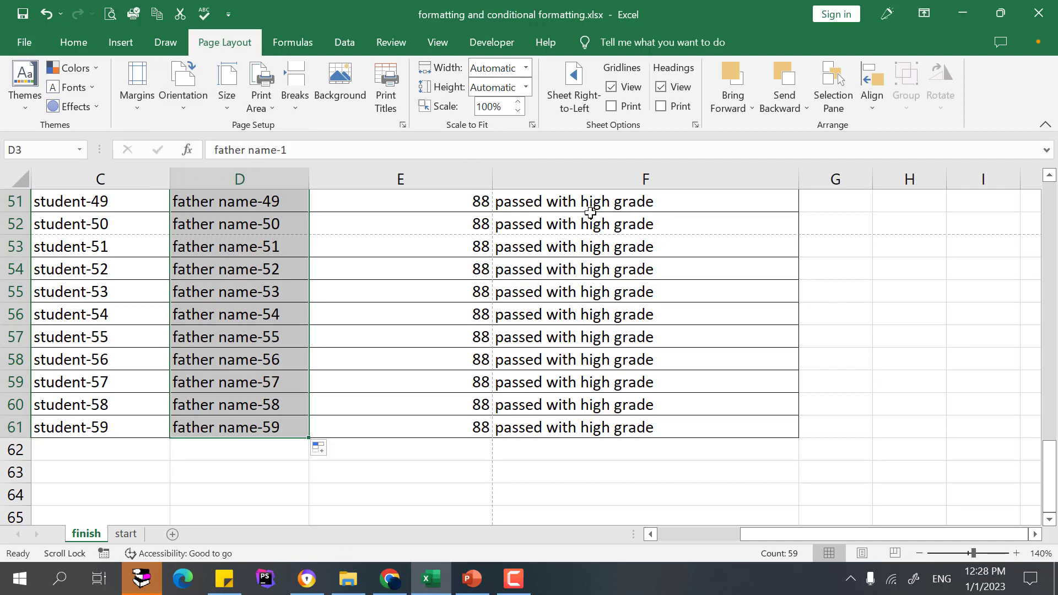
pyautogui.click(895, 306)
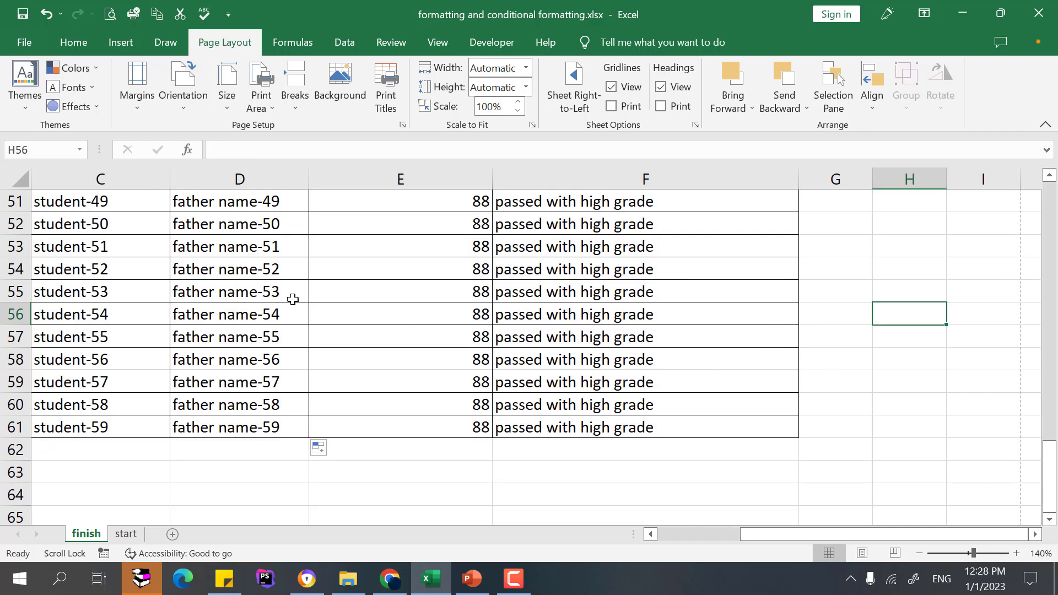
pyautogui.click(113, 13)
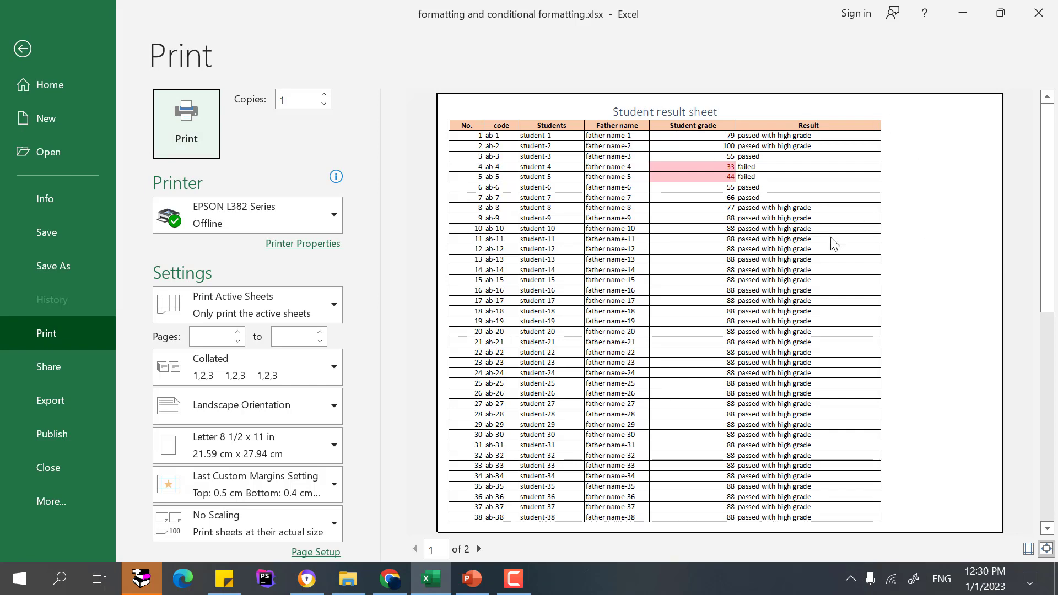
pyautogui.press('Escape')
# Extend the Result header's formatting into cell G2 and replace its text with "Remarks".
pyautogui.scroll(11, 809, 274)
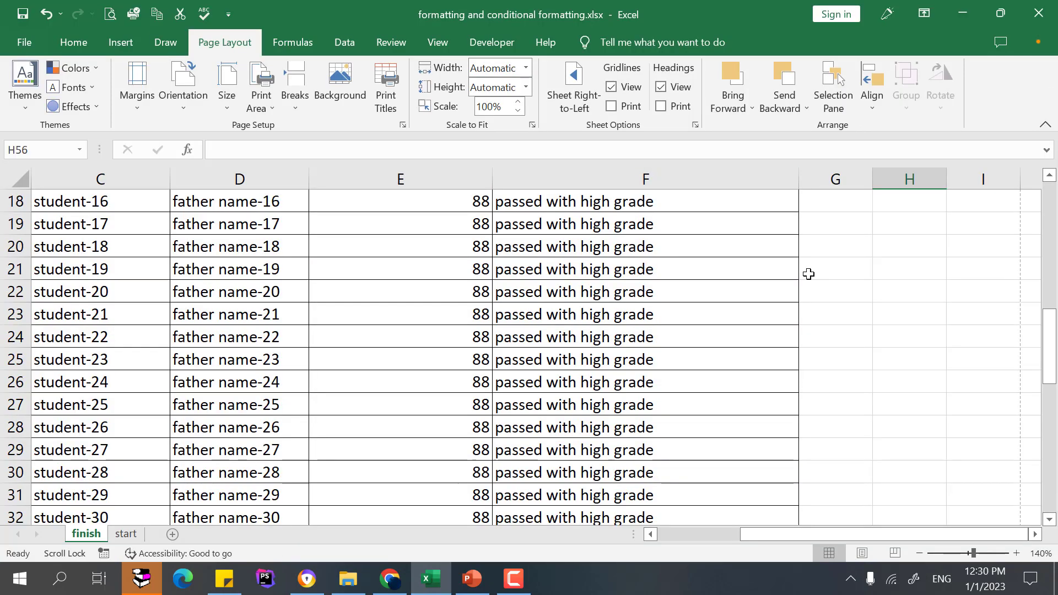
pyautogui.scroll(6, 808, 273)
pyautogui.click(794, 244)
pyautogui.moveTo(799, 248); pyautogui.dragTo(843, 237)
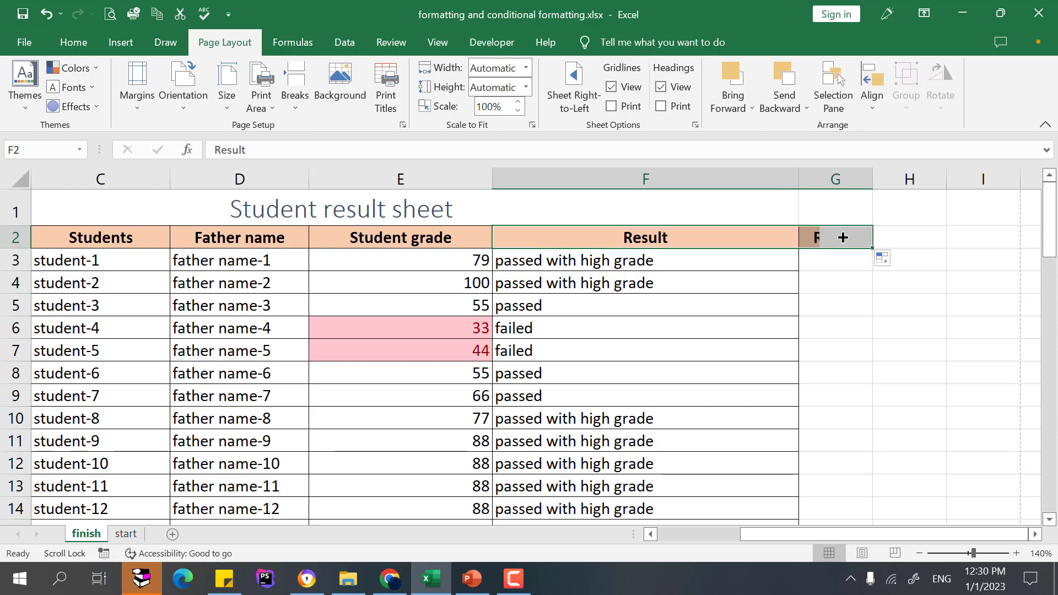
pyautogui.doubleClick(835, 237)
pyautogui.doubleClick(835, 238)
pyautogui.write('Re')
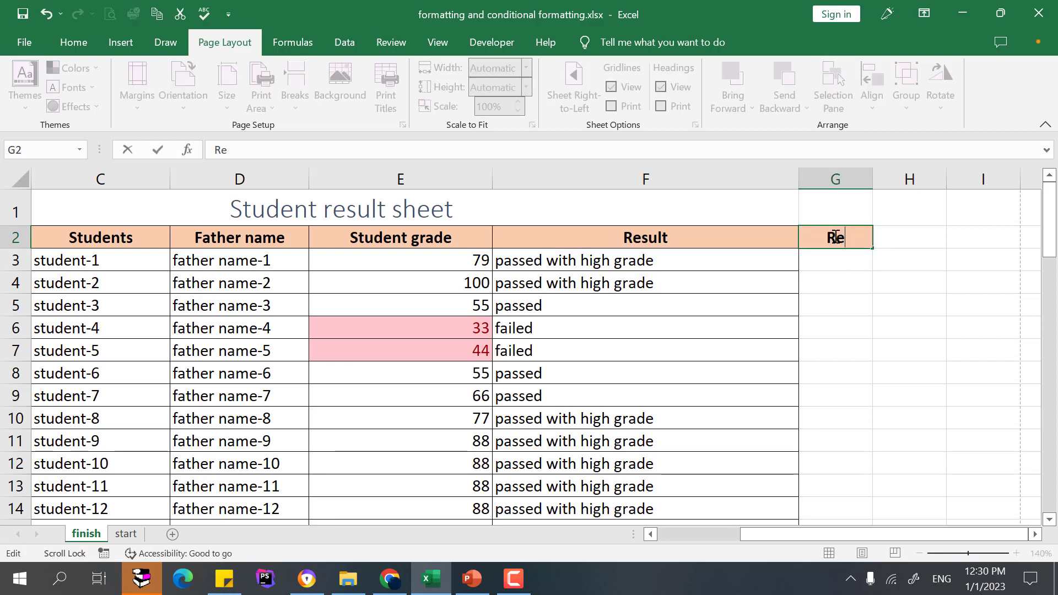
pyautogui.write('marks')
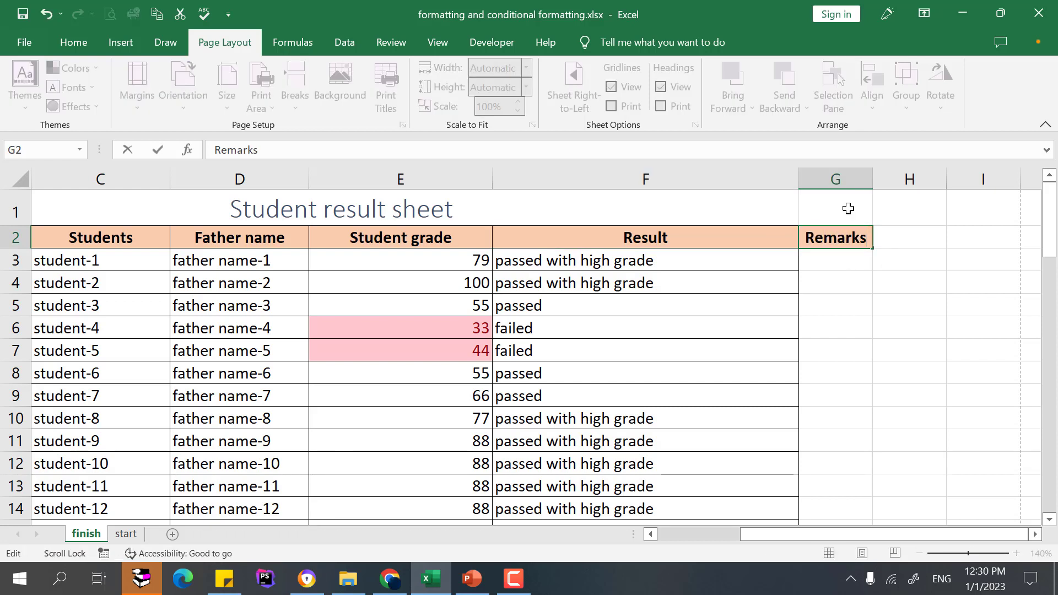
# Widen the Remarks column G to about 25.36 so it reaches the page break line.
pyautogui.click(866, 177)
pyautogui.moveTo(871, 178); pyautogui.dragTo(1018, 185)
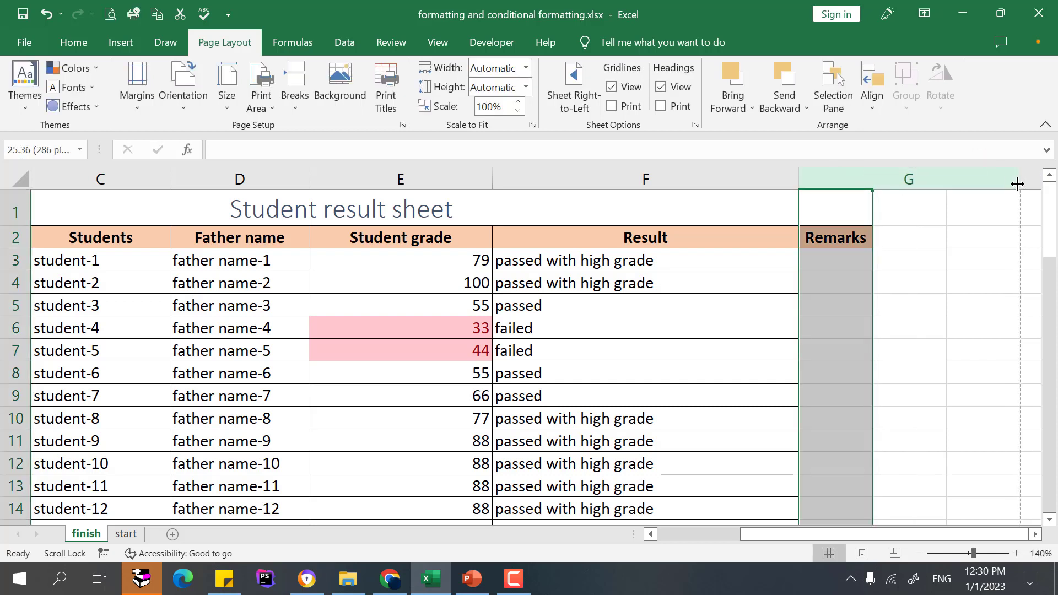
pyautogui.click(911, 292)
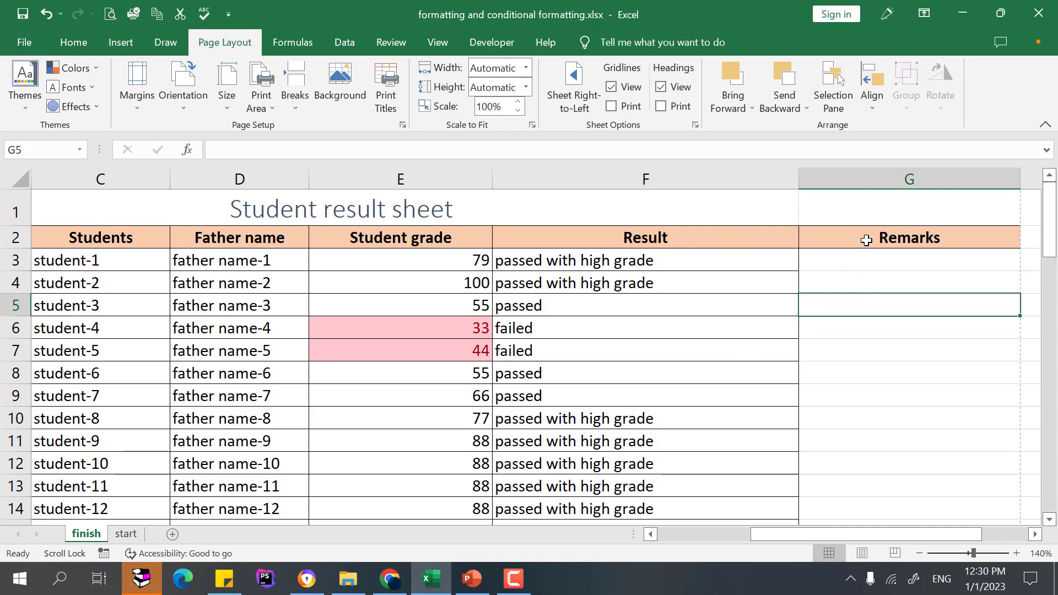
# Apply borders to the Remarks column cells from G2 down to G62.
pyautogui.moveTo(867, 239); pyautogui.dragTo(877, 492)
pyautogui.click(70, 40)
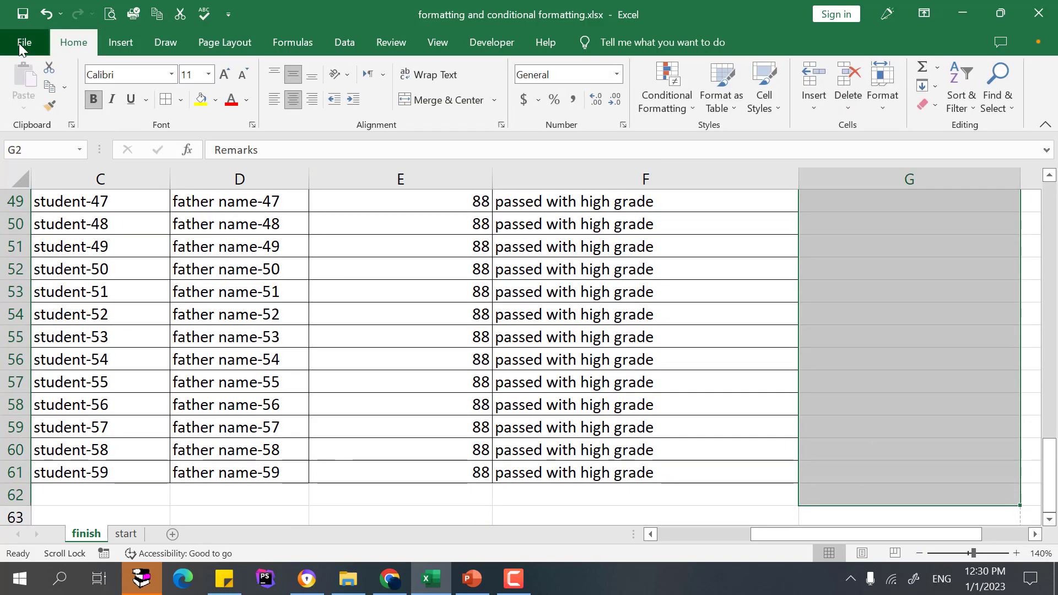
pyautogui.click(24, 42)
pyautogui.press('Escape')
pyautogui.click(171, 104)
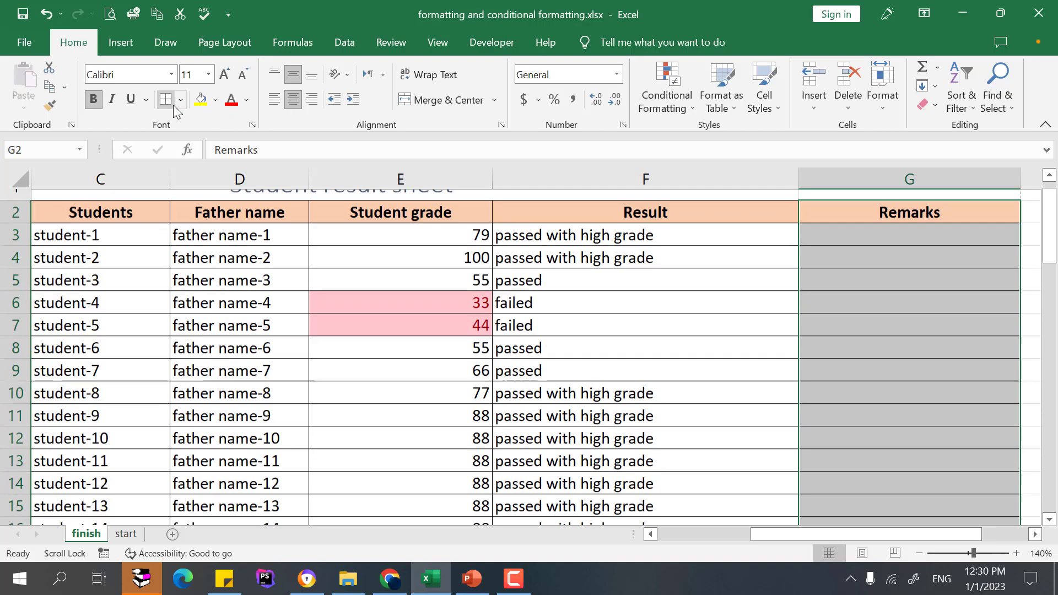
pyautogui.click(875, 280)
# Check in the print preview how the table with the Remarks column fills the landscape page.
pyautogui.click(127, 14)
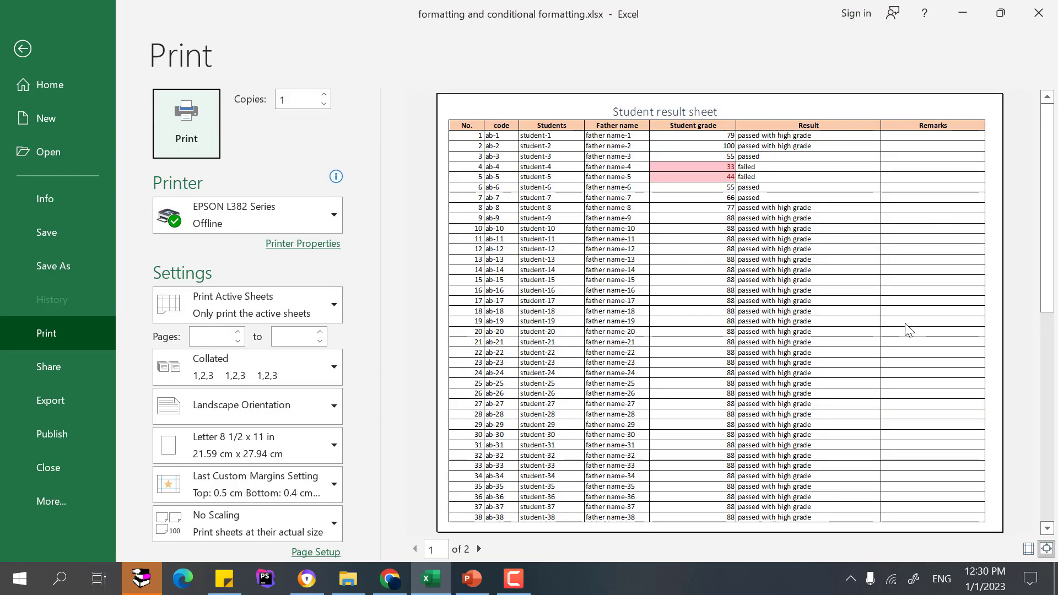
pyautogui.click(23, 49)
pyautogui.click(225, 43)
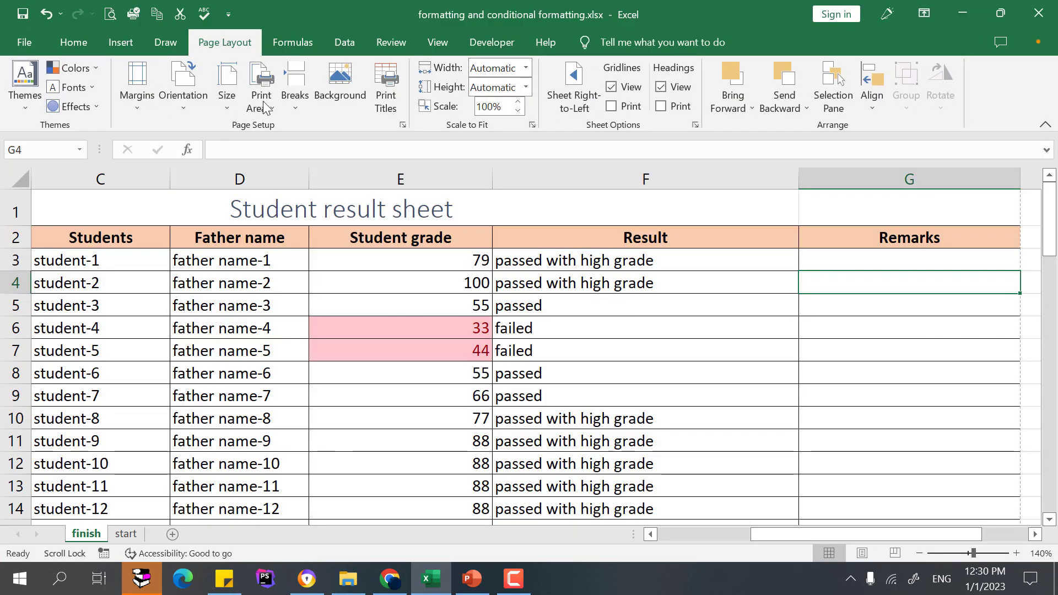